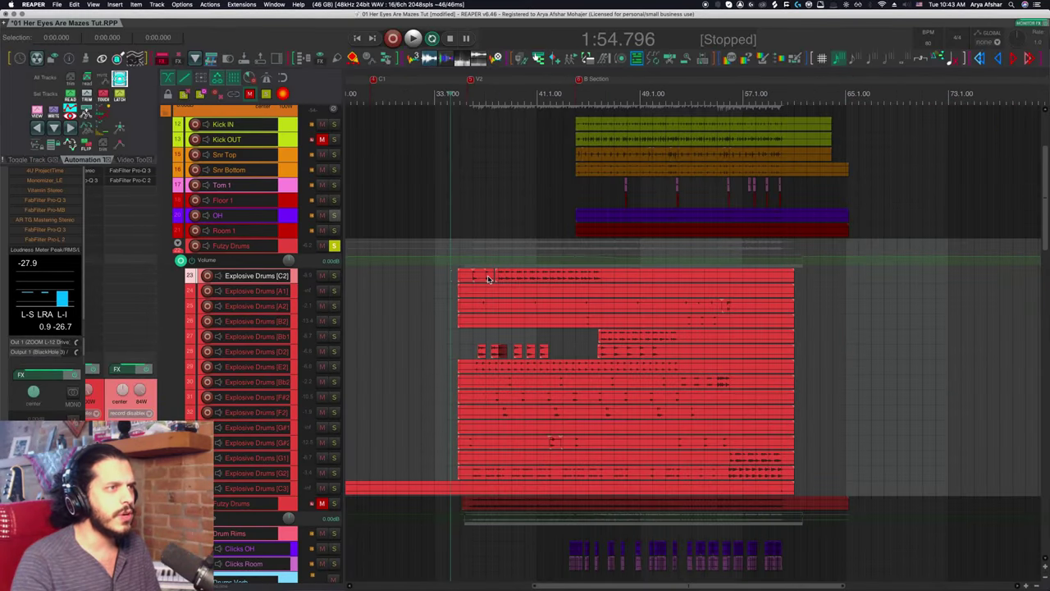
Play the Explosive Drums [C2] item from its start, then zoom in on bar 36 of track 23.
scroll(488, 279, up, 5)
click(392, 276)
key(space)
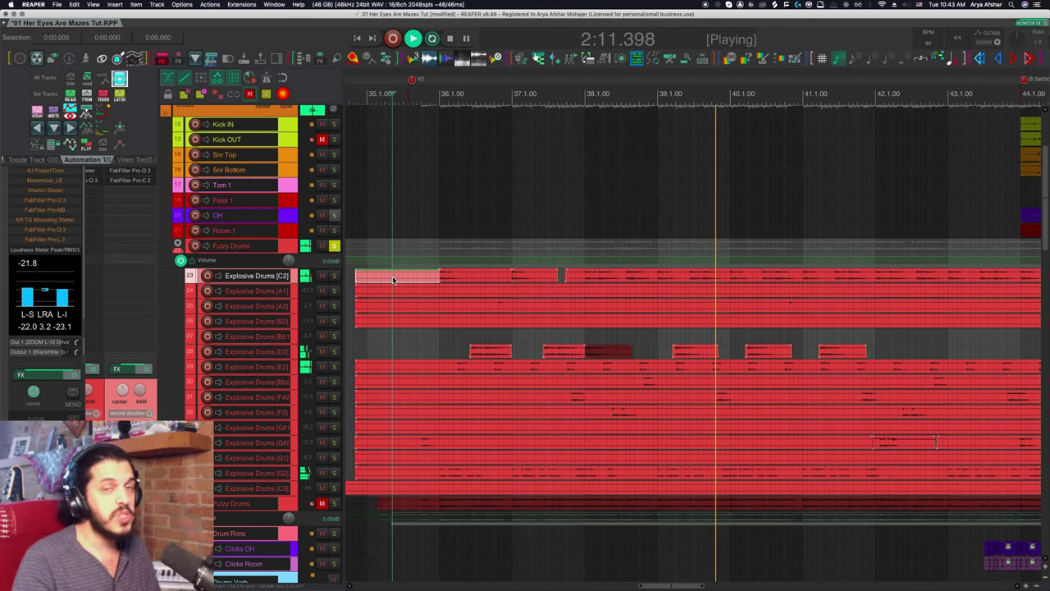
key(space)
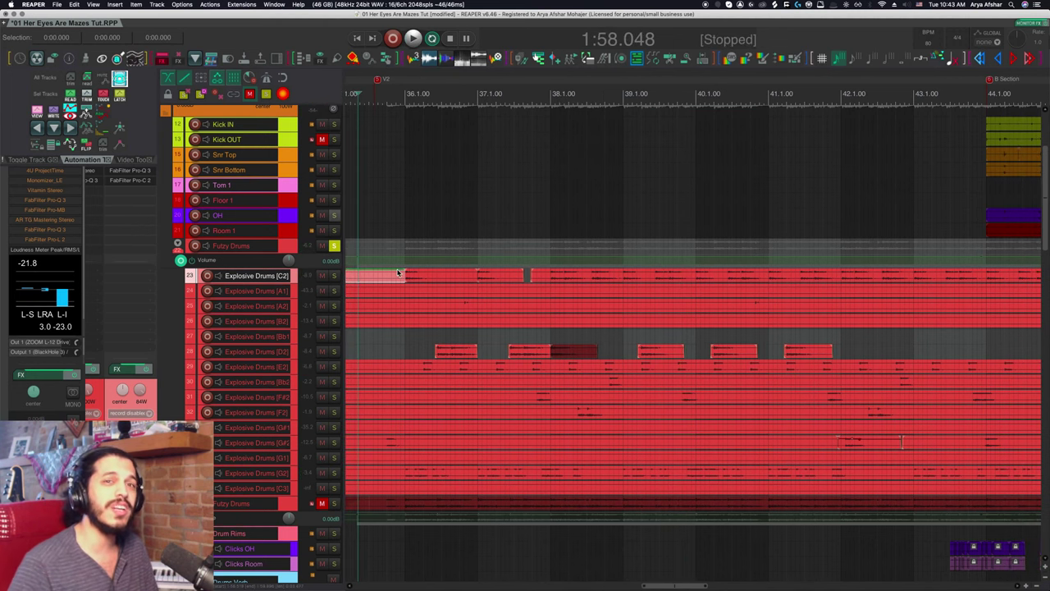
scroll(398, 272, up, 6)
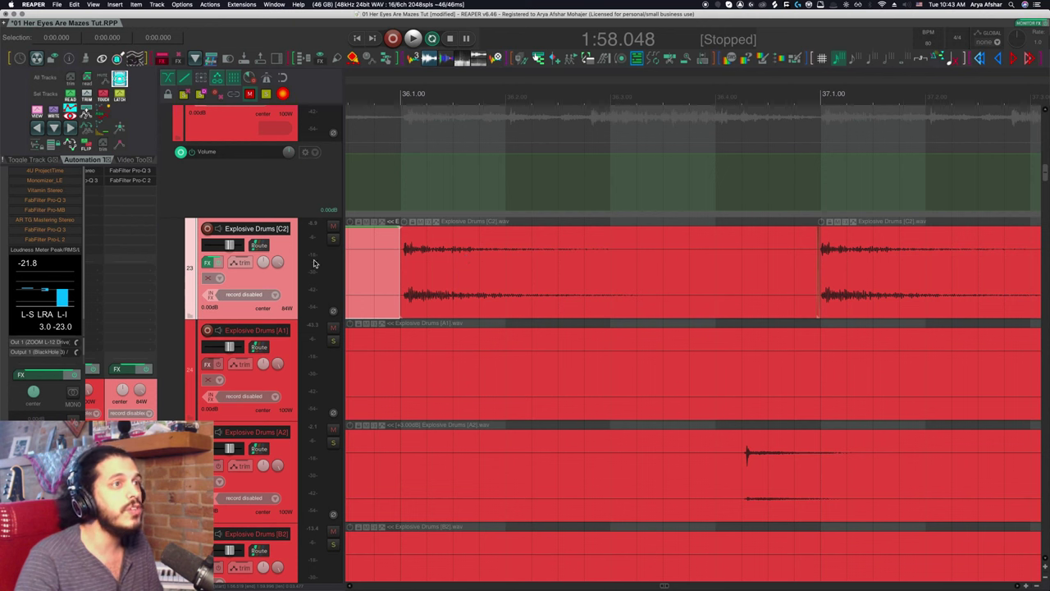
Open Pro-C 2 on Explosive Drums [C2], play the item, and raise Release from 70 ms to about 133 ms.
click(208, 261)
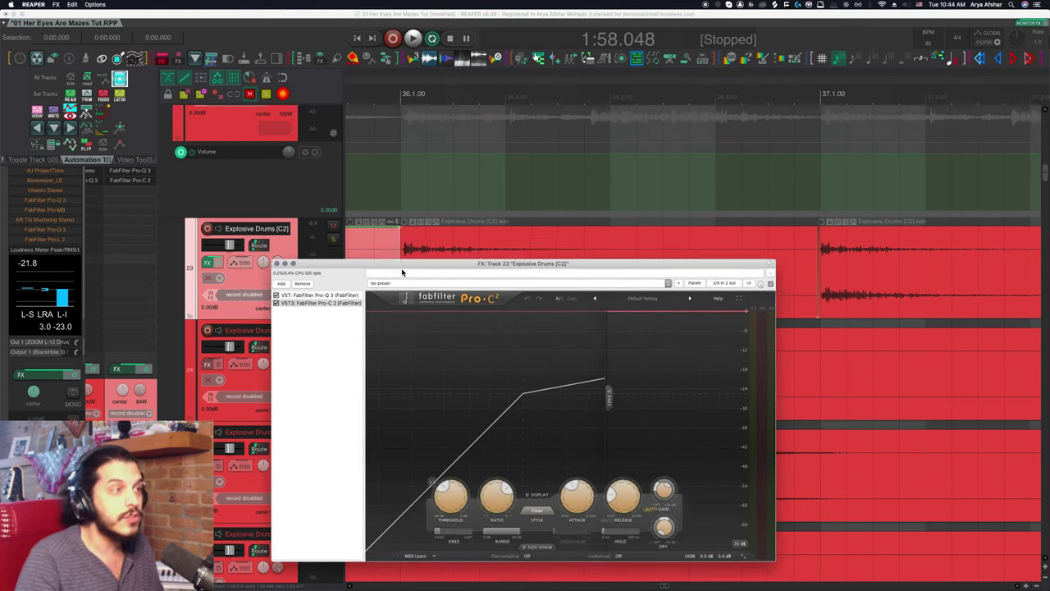
click(555, 253)
key(space)
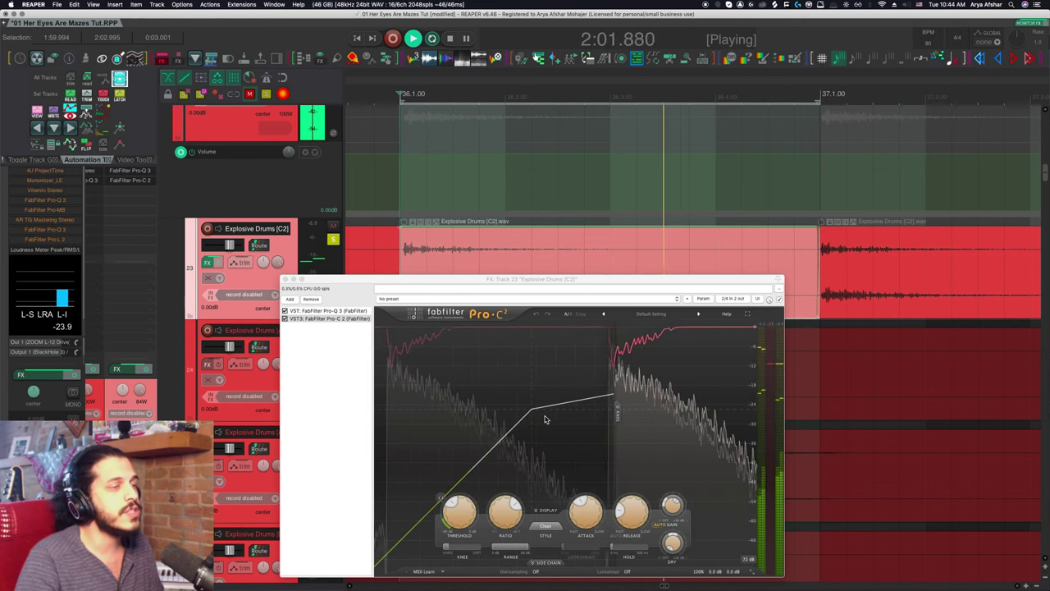
click(571, 425)
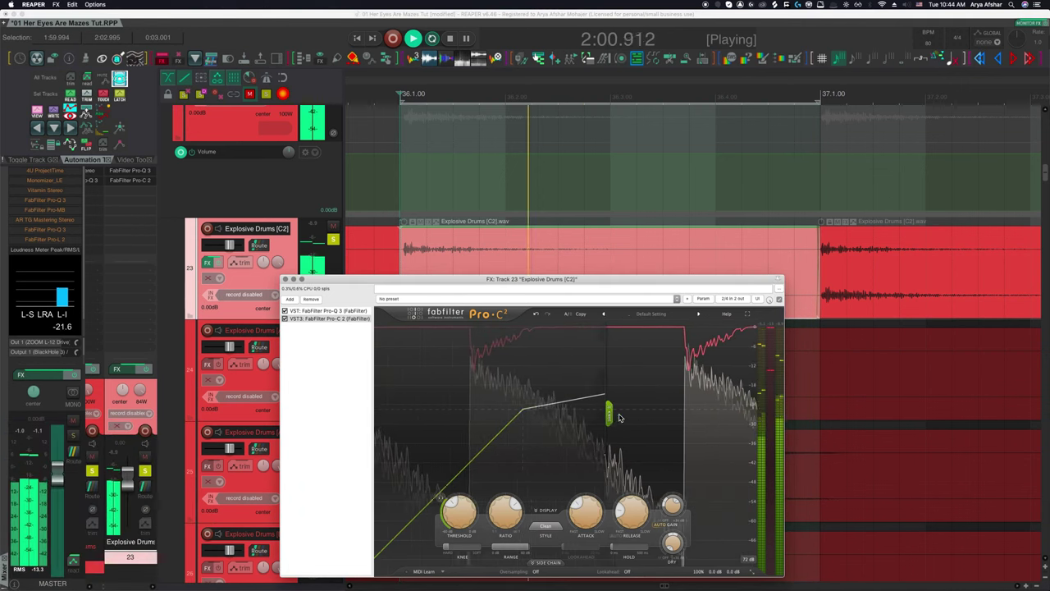
mouse_move(634, 515)
mouse_move(589, 512)
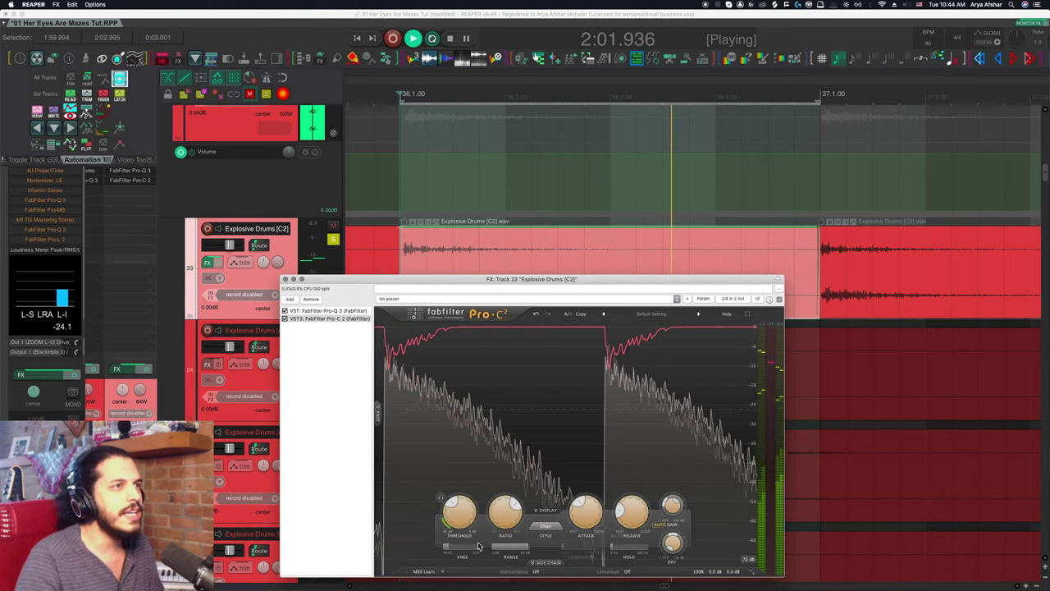
scroll(631, 514, up, 5)
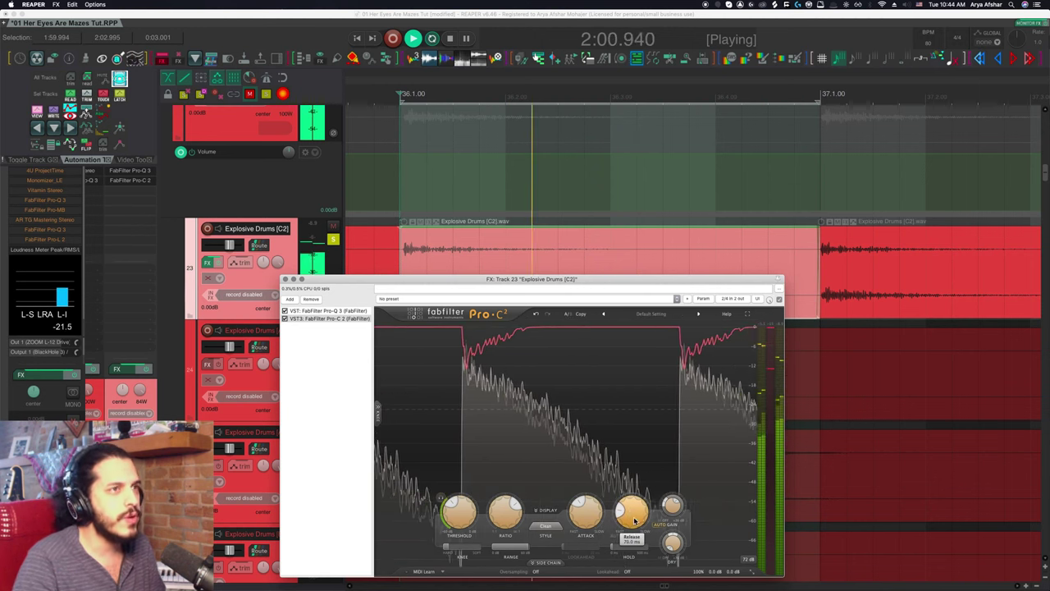
scroll(634, 513, up, 2)
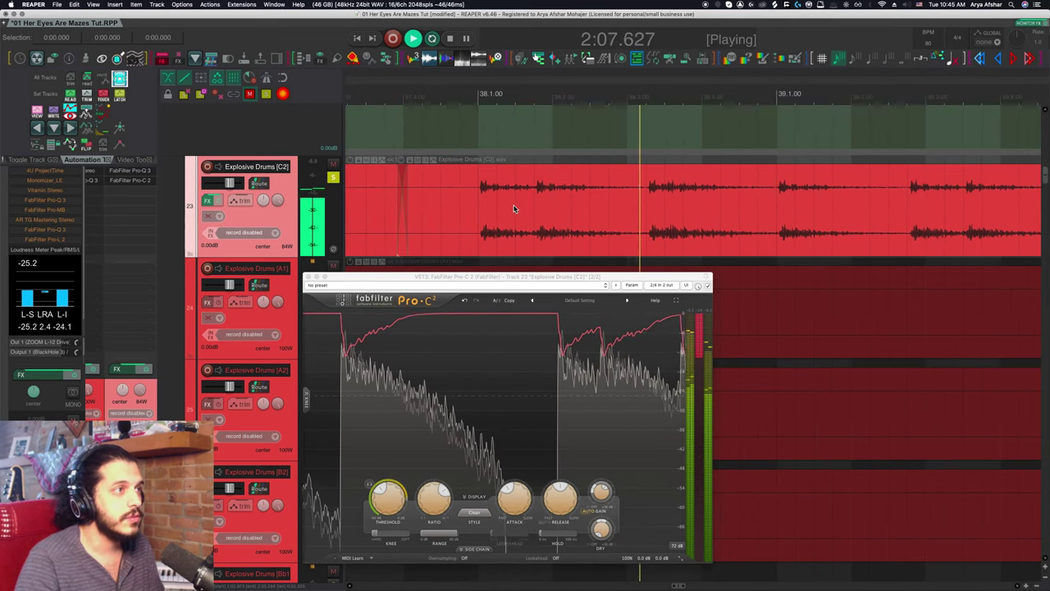
Loop bars 37–39 and compare the drums with Pro-C 2 bypassed and then re-enabled.
key(space)
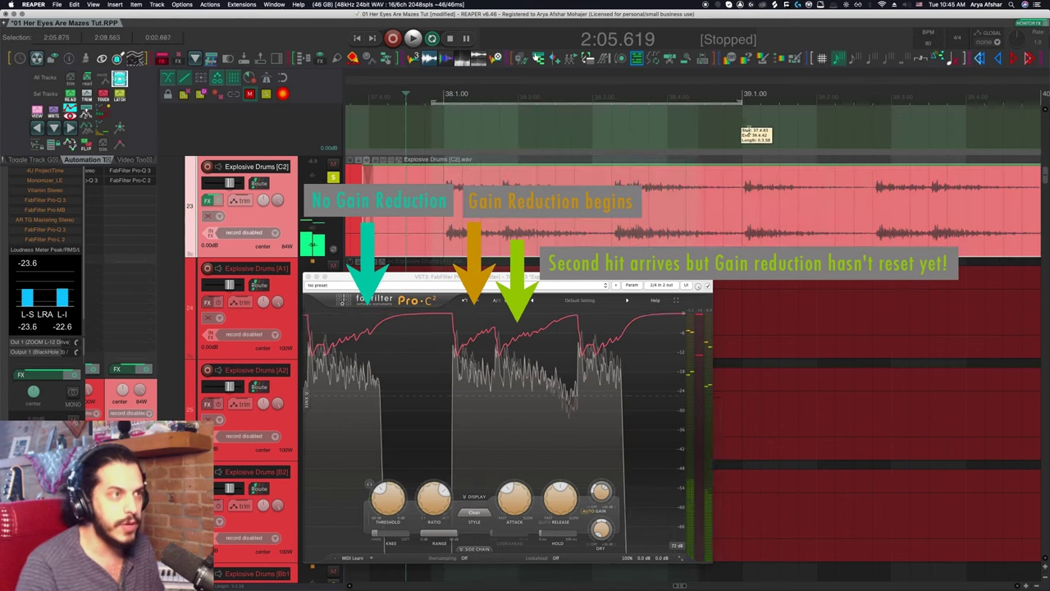
drag(699, 140, 1008, 139)
key(space)
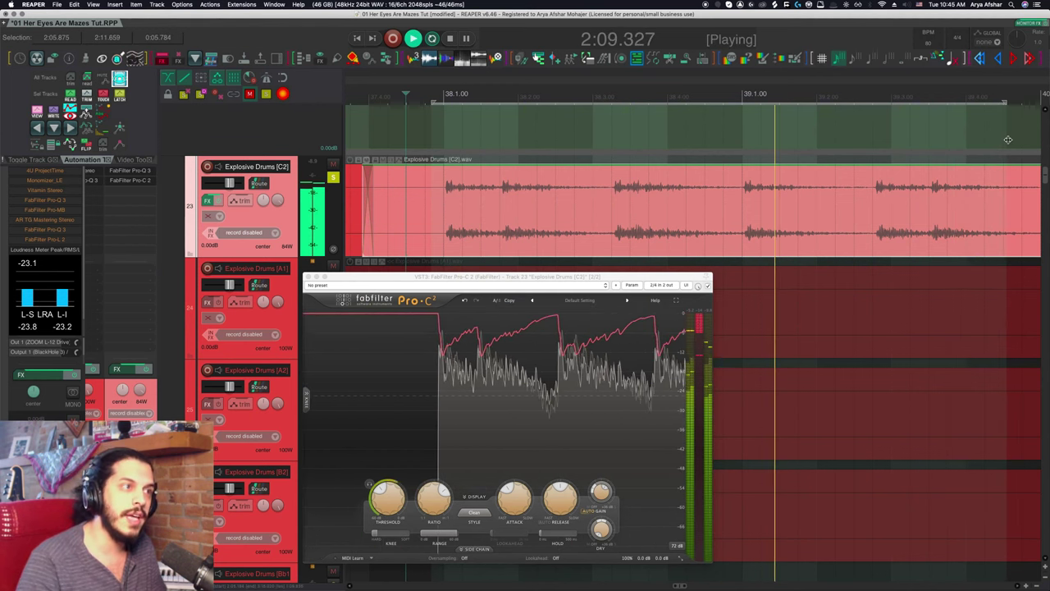
click(709, 286)
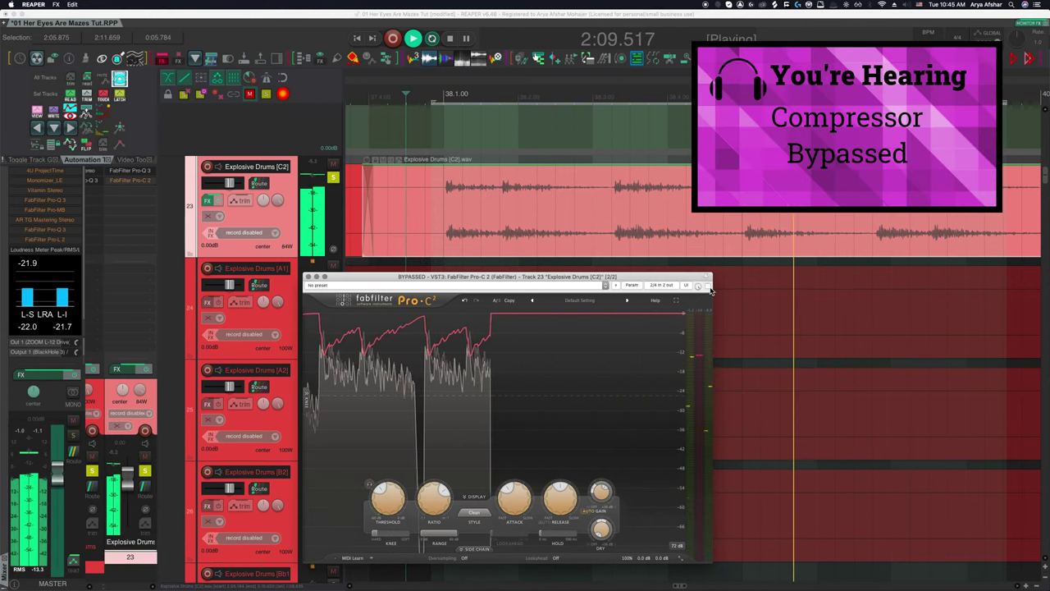
click(709, 286)
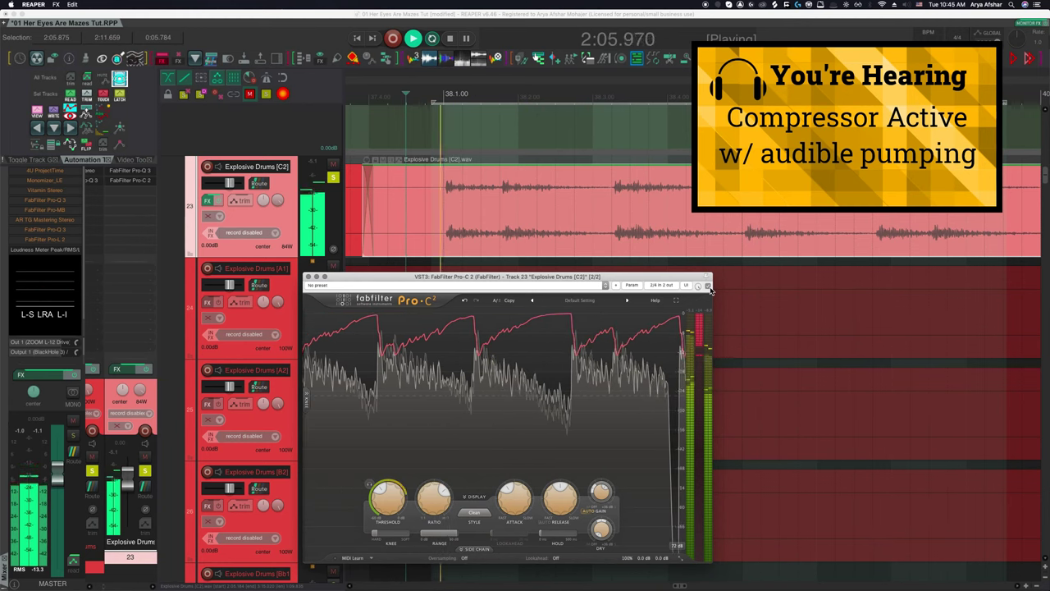
key(space)
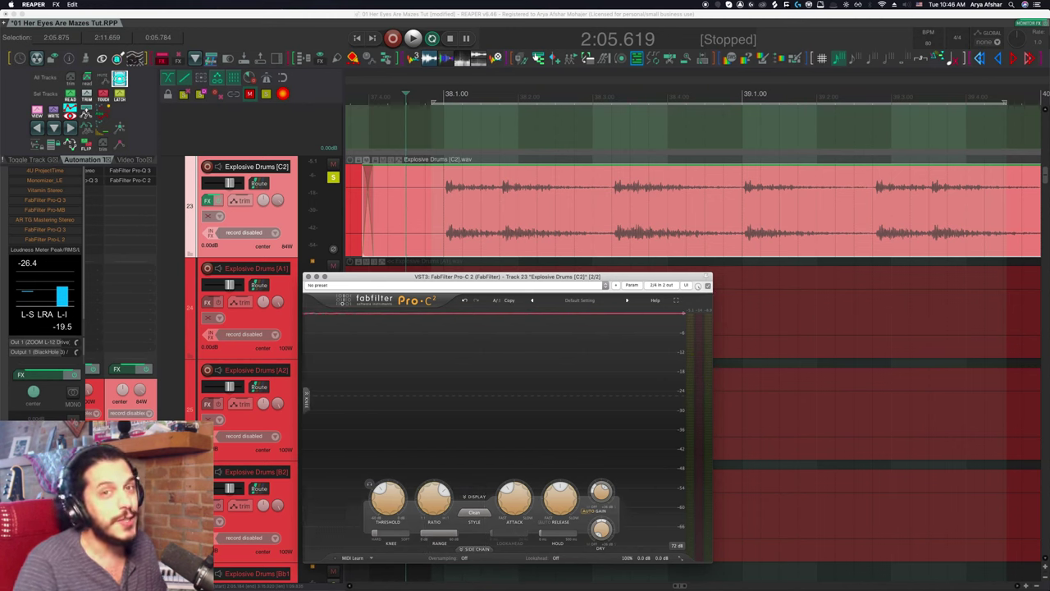
Bypass and close Pro-C 2, then show and arm the track's Volume (Pre-FX) envelope.
click(708, 285)
click(308, 279)
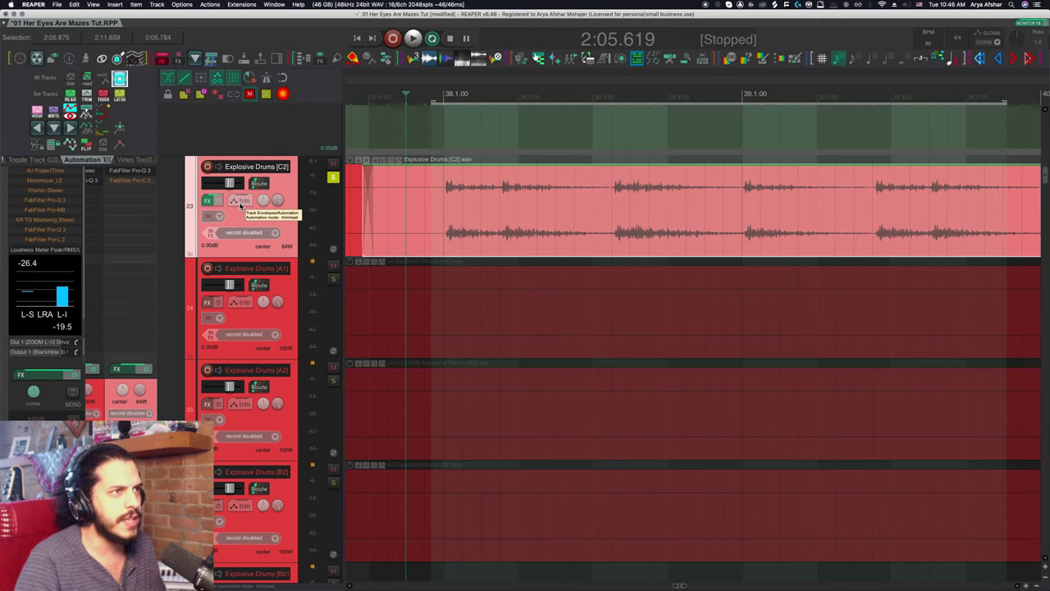
click(241, 203)
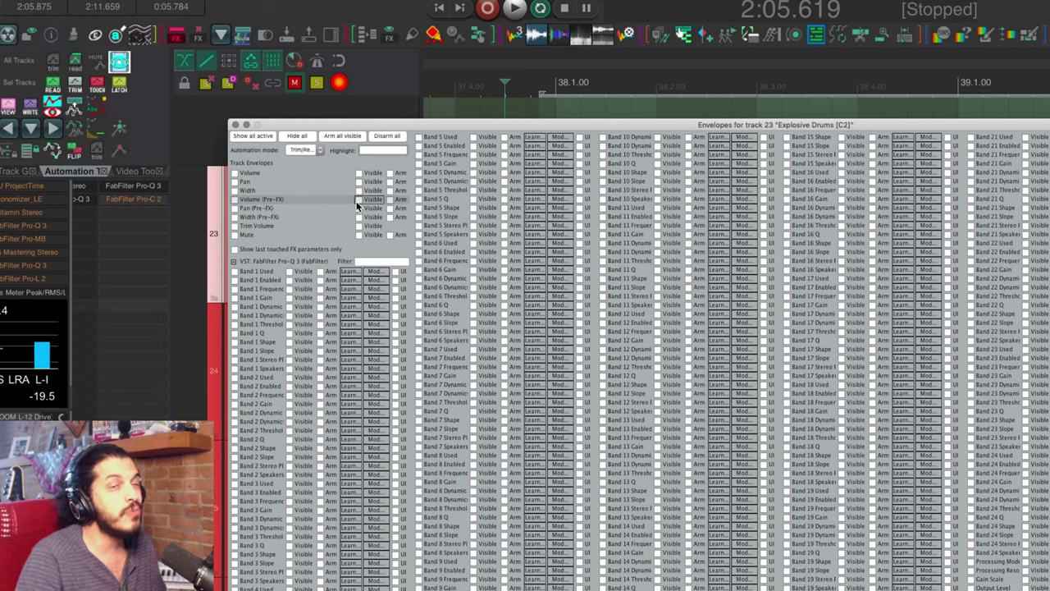
click(235, 200)
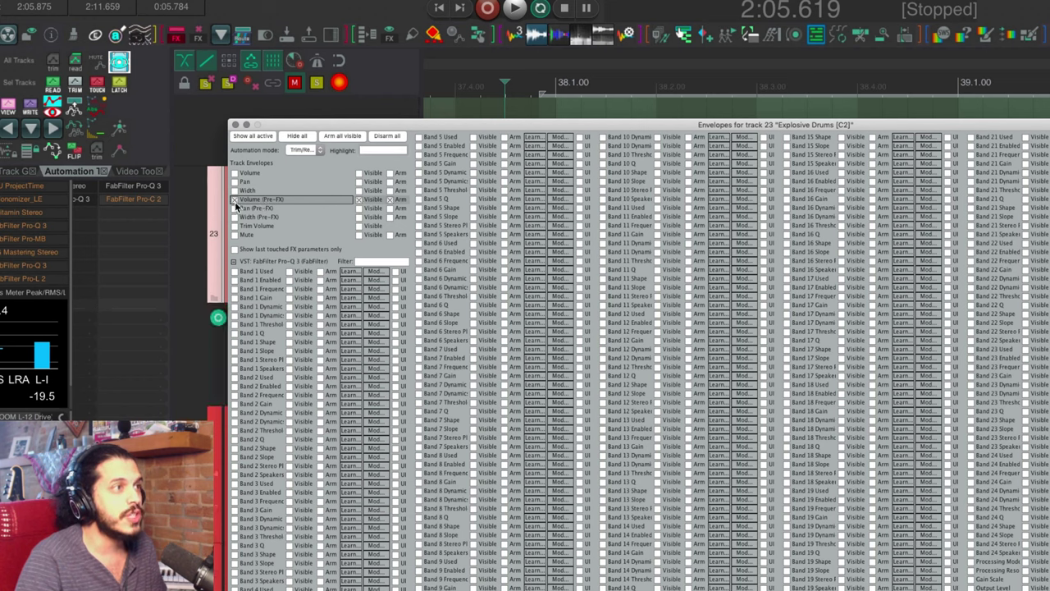
click(236, 124)
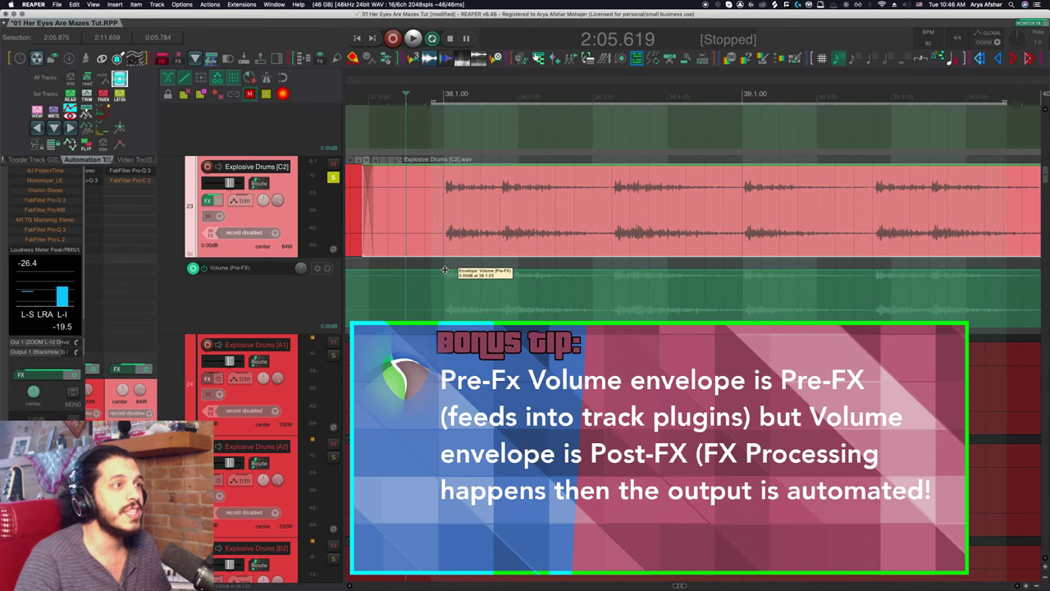
Zoom and scroll the arrange view onto the bar 36 drum hit and its Volume (Pre-FX) lane.
scroll(444, 270, up, 1)
scroll(443, 270, up, 3)
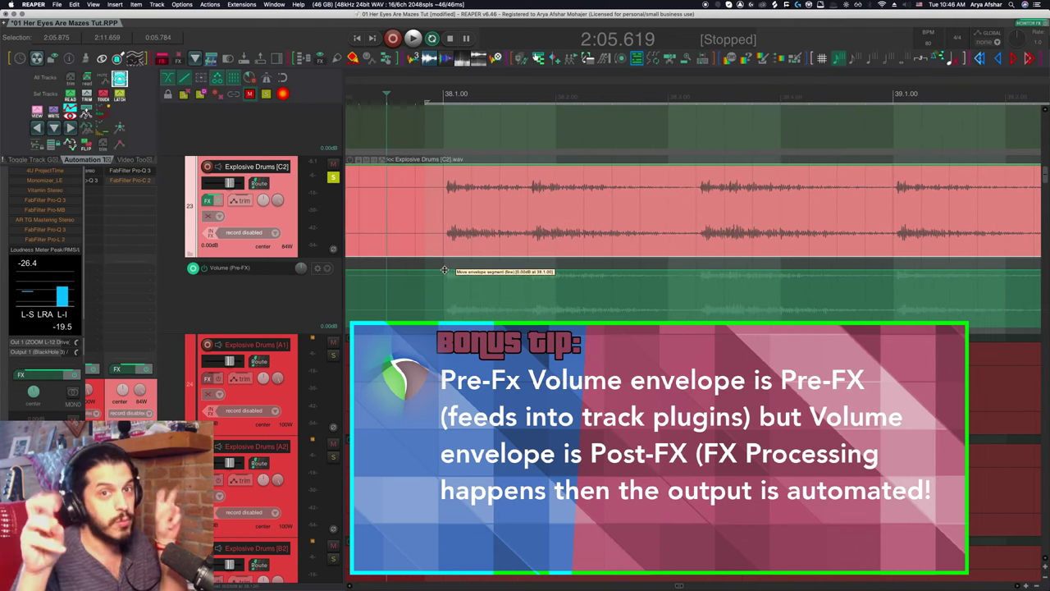
scroll(444, 270, down, 8)
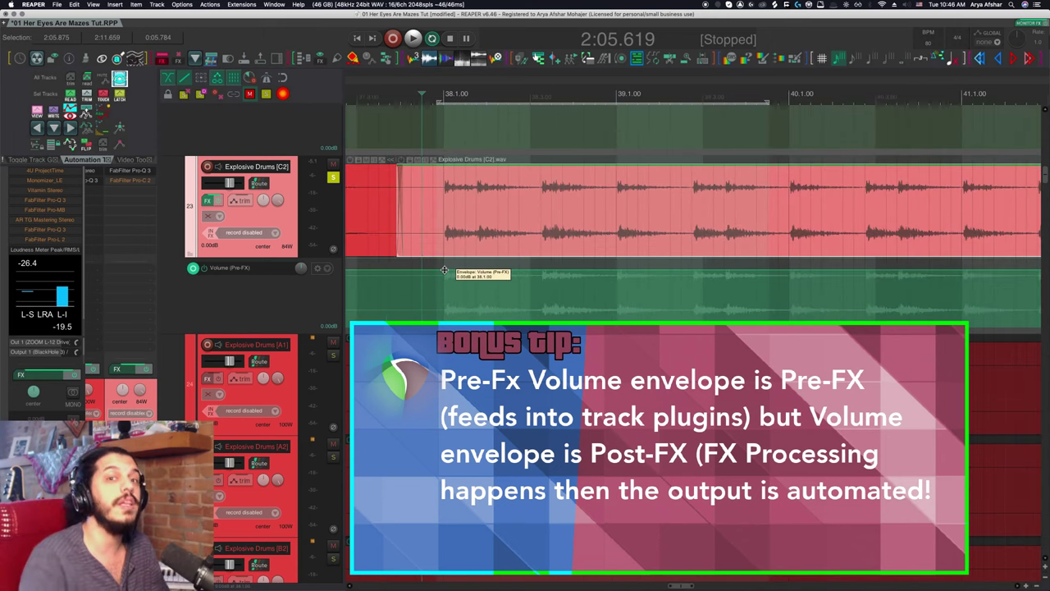
scroll(443, 269, left, 5)
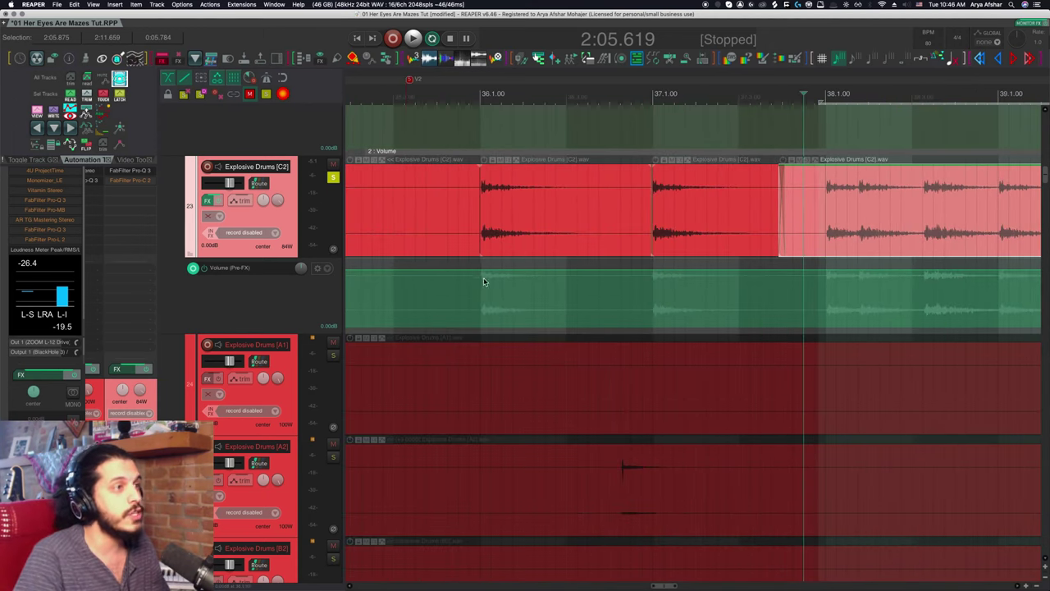
scroll(484, 273, up, 6)
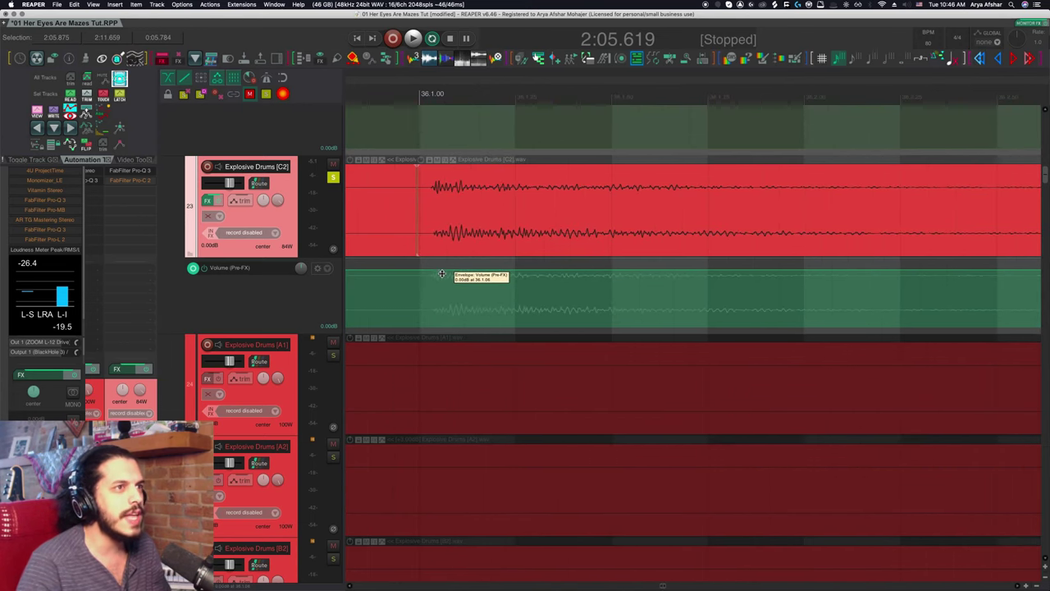
scroll(443, 278, down, 3)
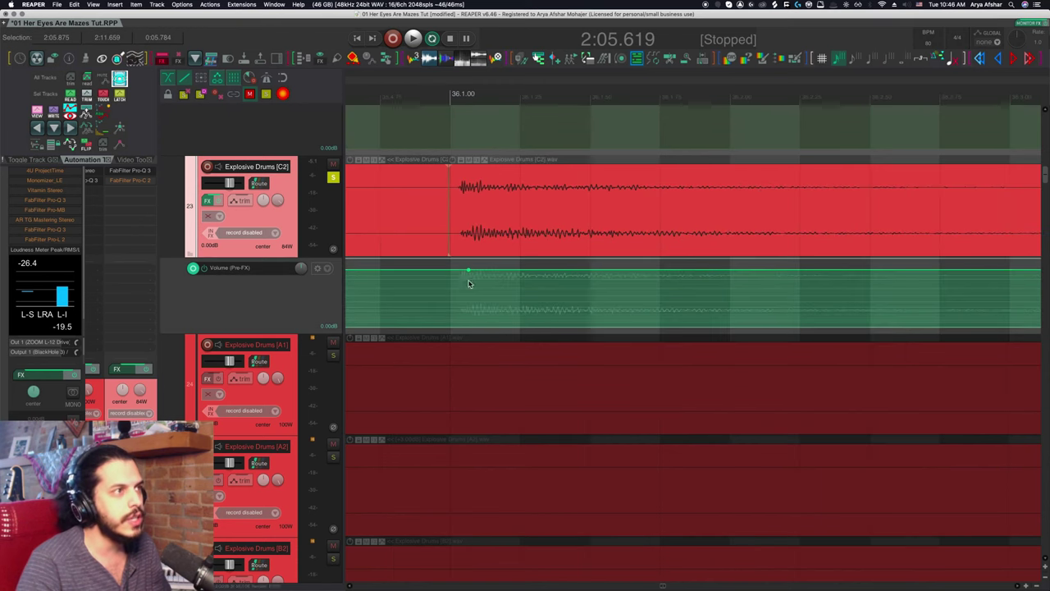
scroll(469, 281, right, 3)
scroll(469, 280, left, 3)
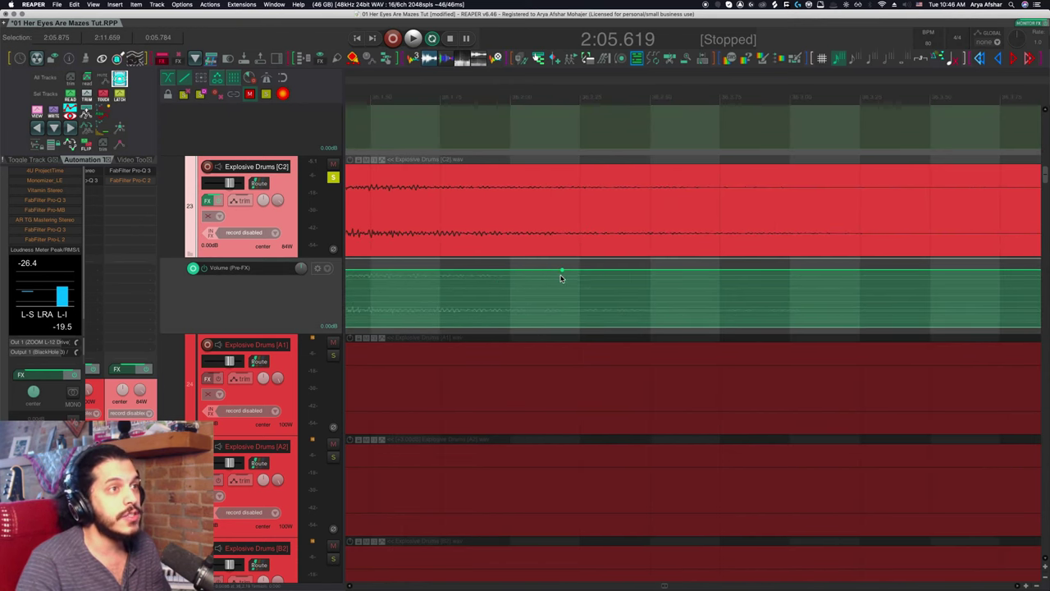
scroll(558, 277, left, 3)
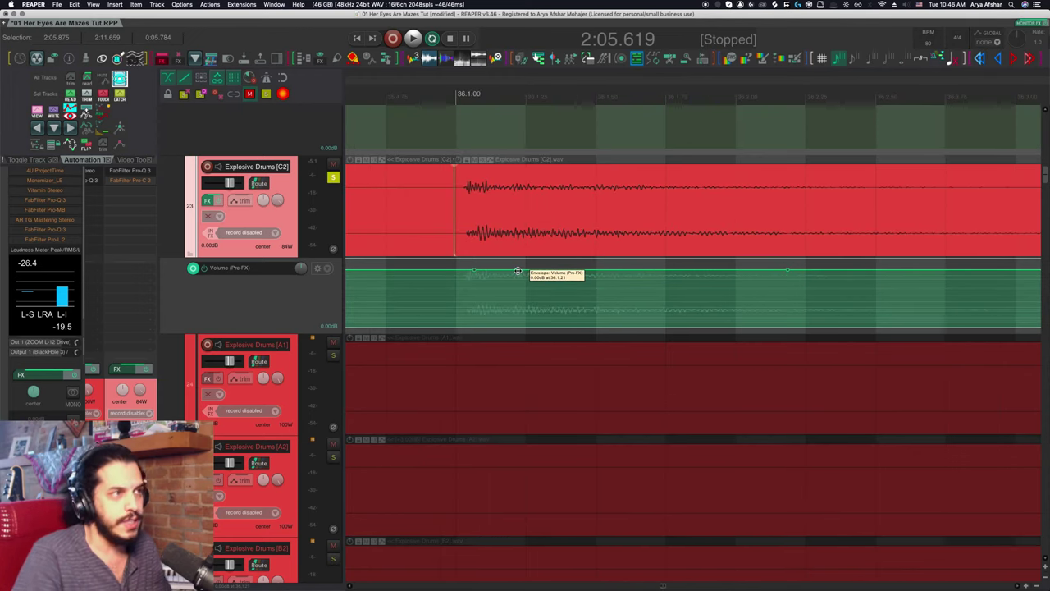
Pull the middle envelope point down to about -10.6 dB and shift the 36.1 point slightly later.
drag(518, 271, 511, 299)
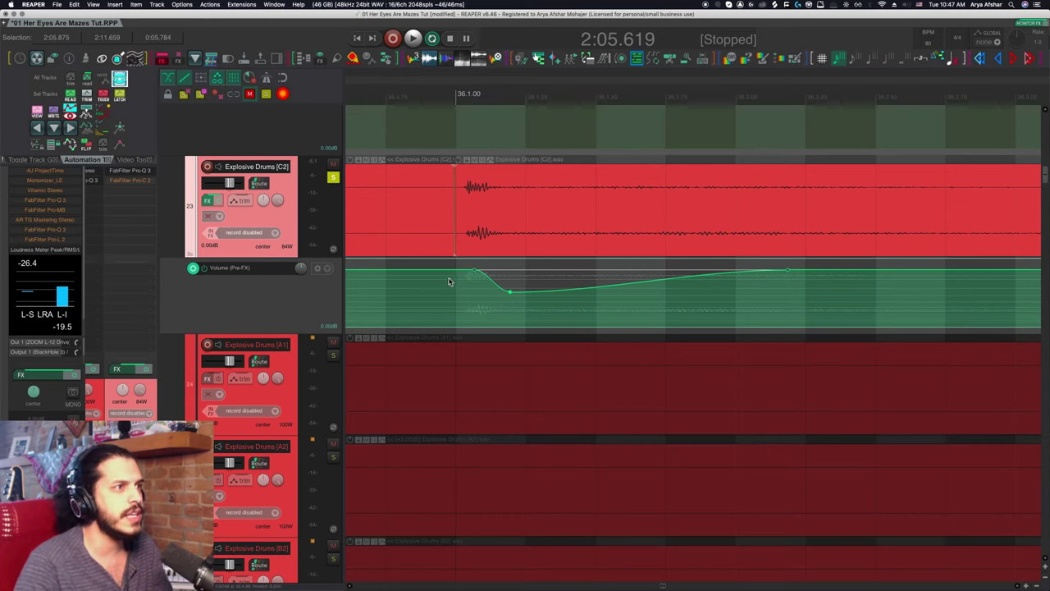
drag(480, 274, 526, 297)
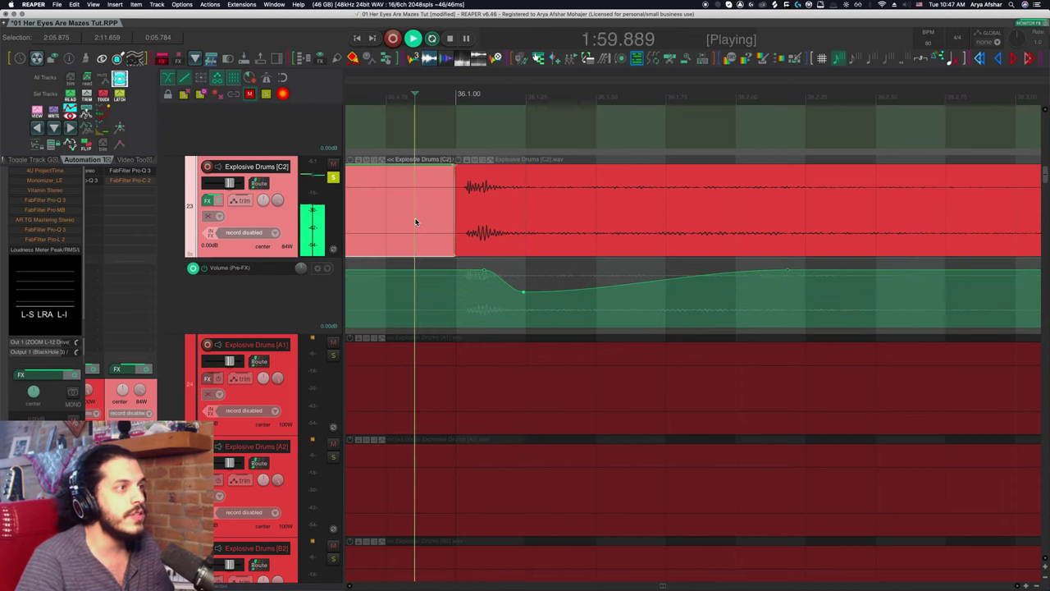
Replay the bar 36 passage while moving the dip point slightly earlier.
key(space)
key(space)
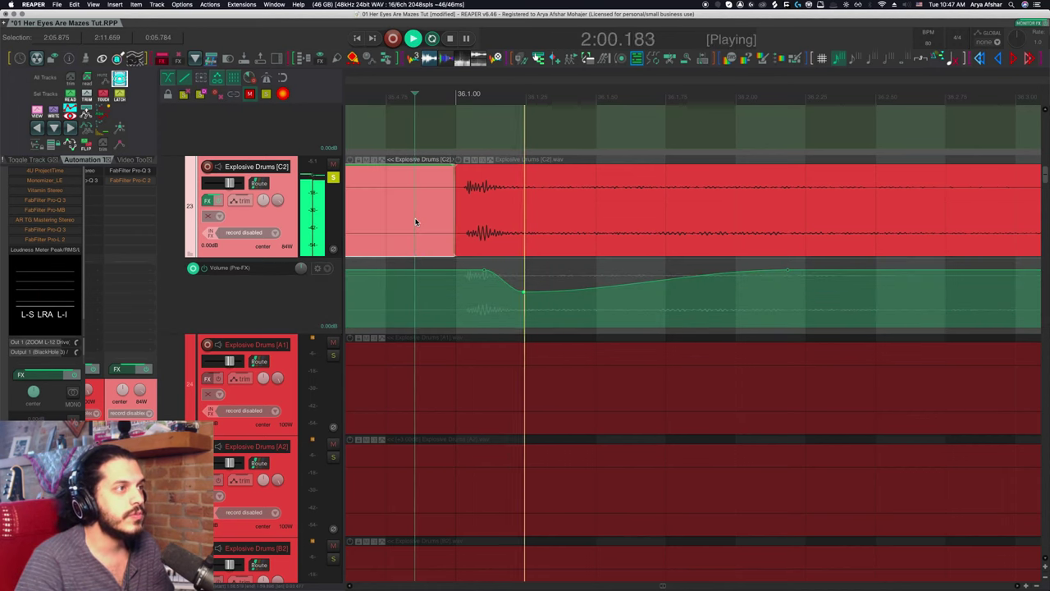
key(space)
click(524, 293)
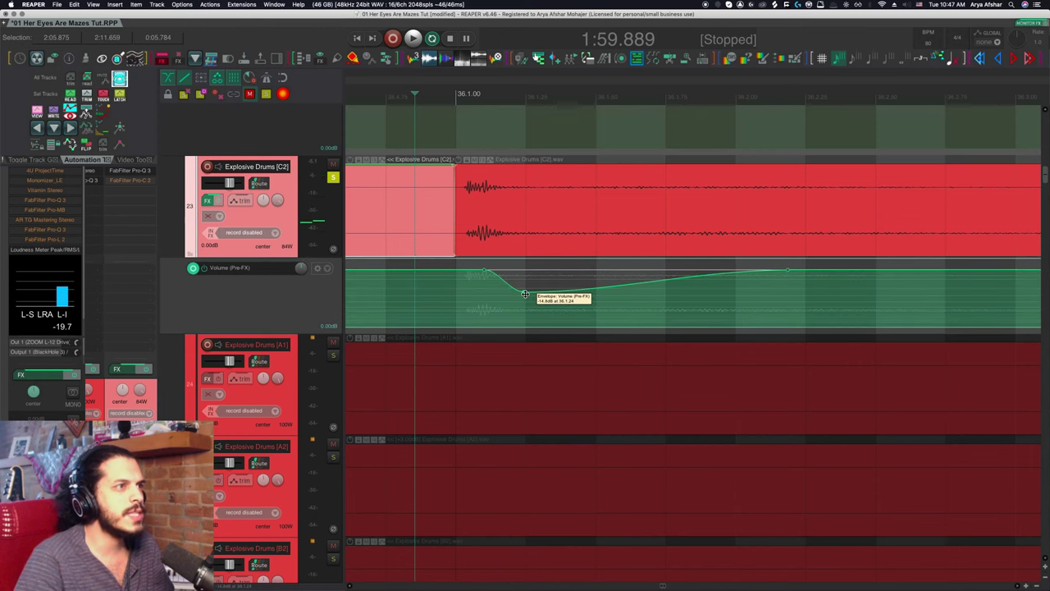
drag(525, 293, 530, 282)
key(space)
key(space)
key(space)
key(space)
key(space)
drag(530, 282, 509, 288)
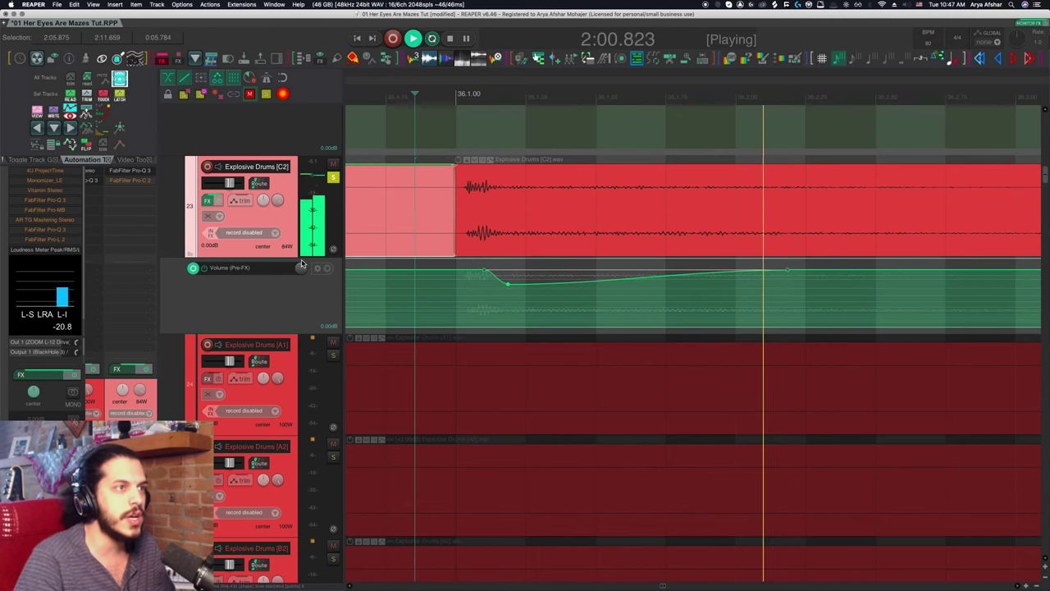
key(space)
Compare playback with the Volume (Pre-FX) envelope bypassed, re-enable it, and pull the dip point lower.
key(space)
key(space)
click(199, 270)
key(space)
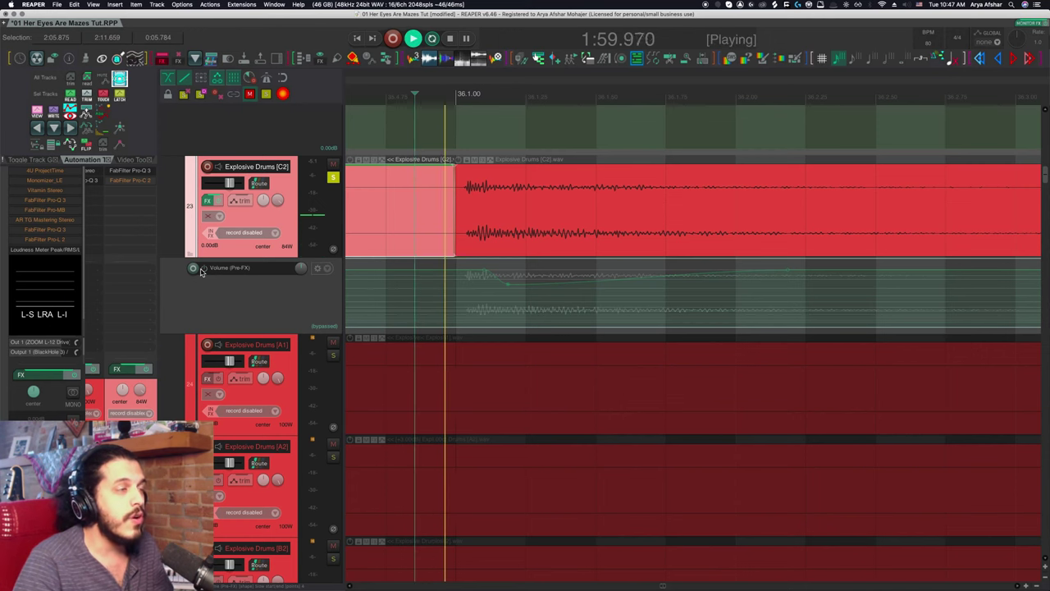
key(space)
click(200, 270)
key(space)
key(space)
drag(508, 284, 506, 301)
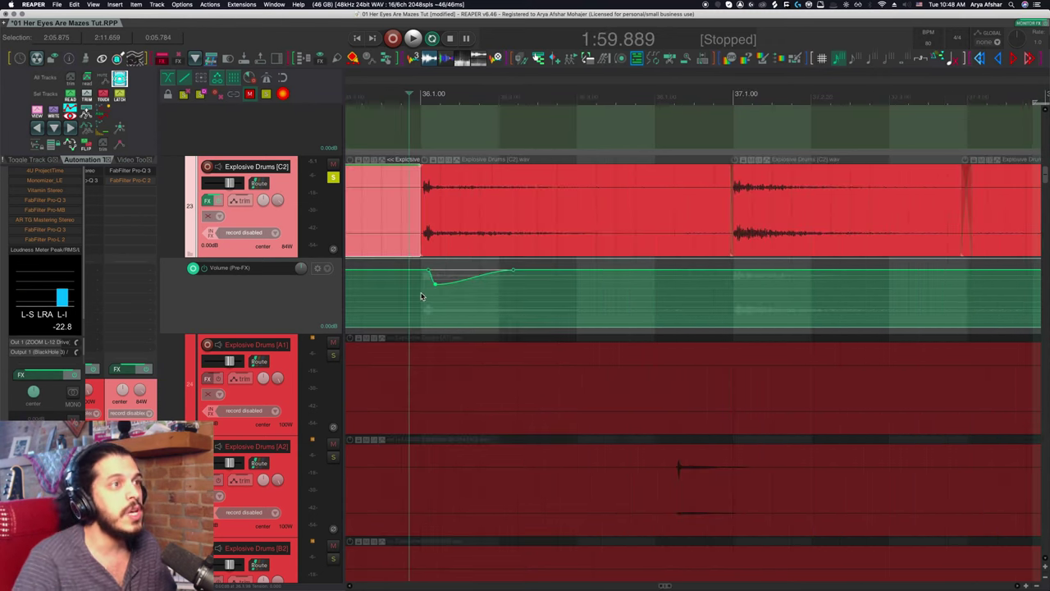
Scroll the view to inspect the volume dip just after the 36.1 drum hit.
scroll(447, 289, down, 5)
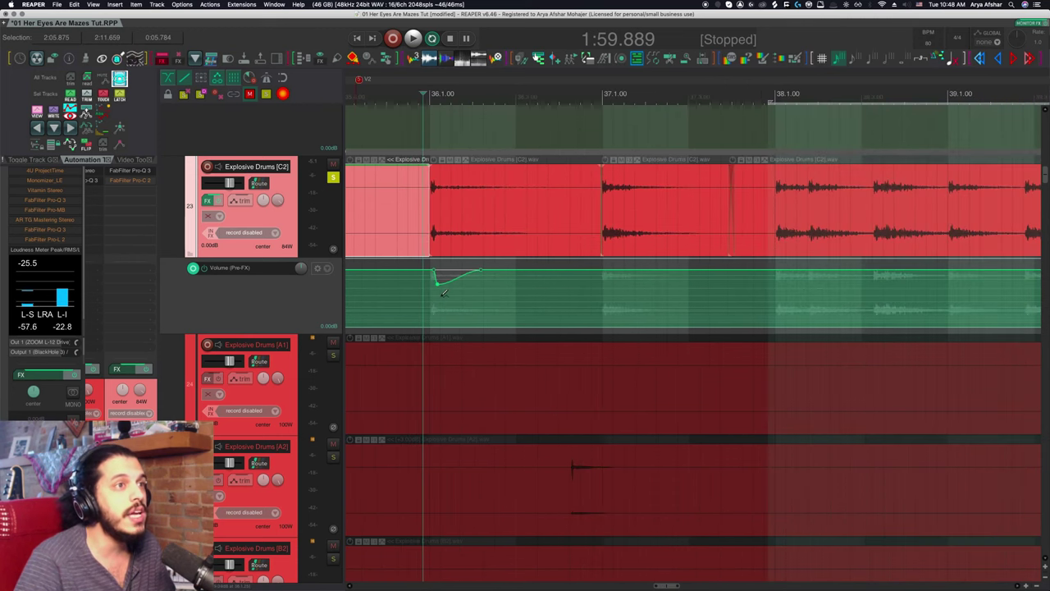
scroll(443, 289, down, 3)
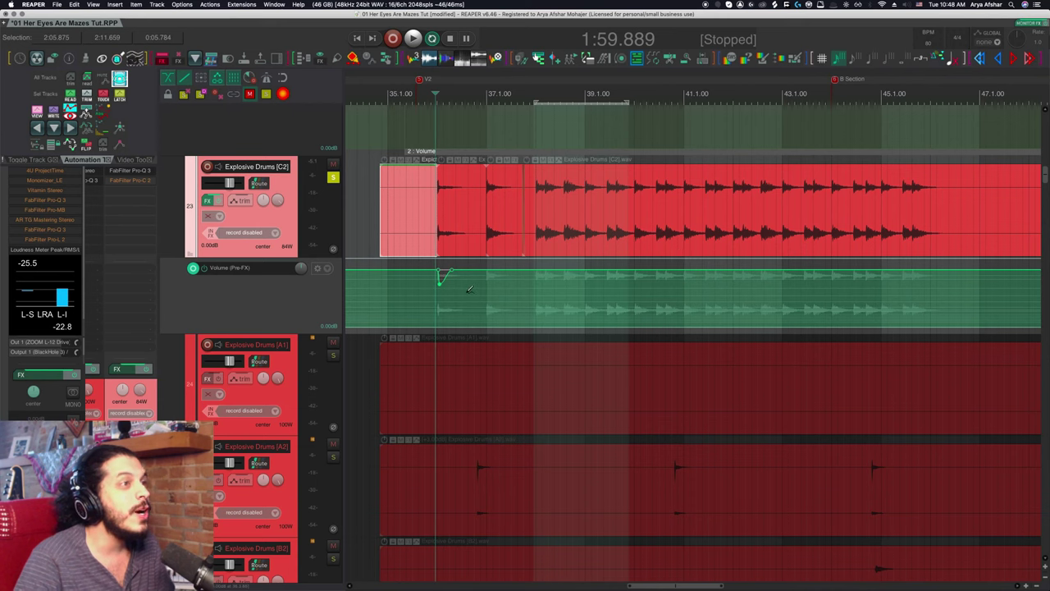
scroll(469, 289, up, 6)
scroll(438, 305, up, 3)
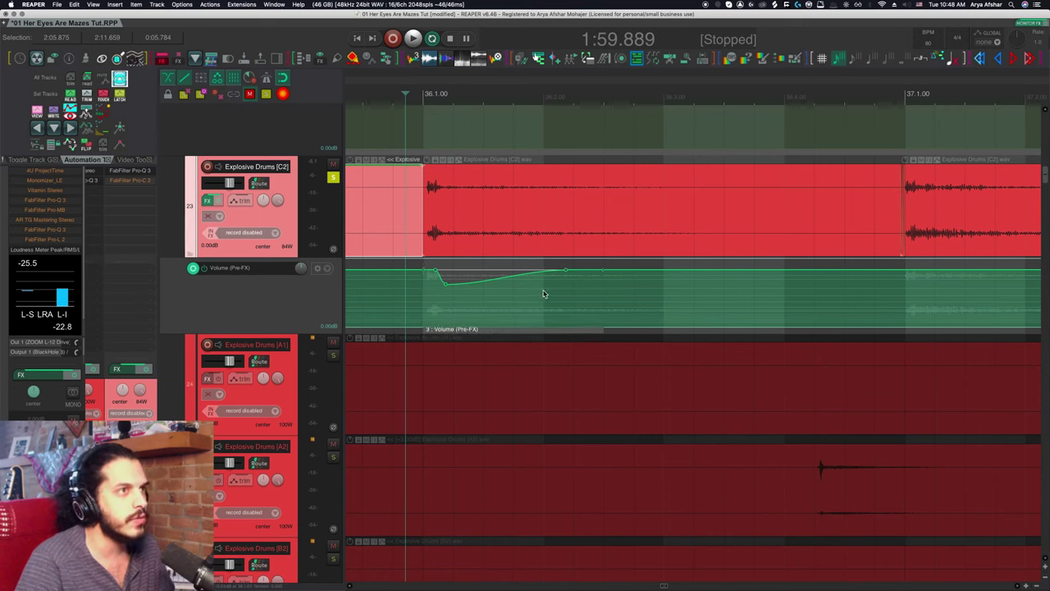
click(477, 329)
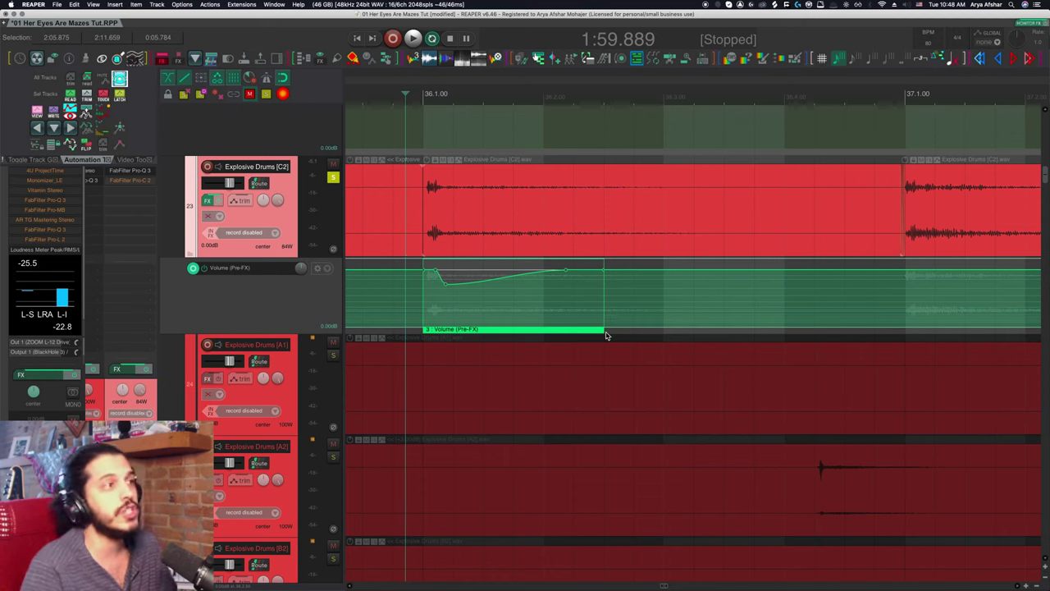
drag(605, 336, 934, 337)
key(ctrl+z)
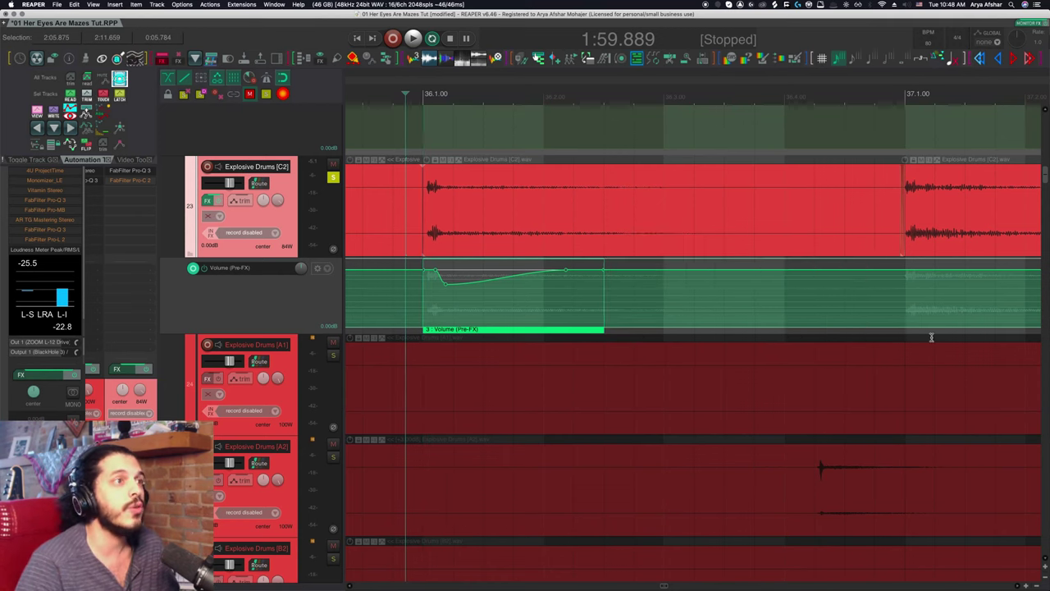
drag(605, 330, 585, 330)
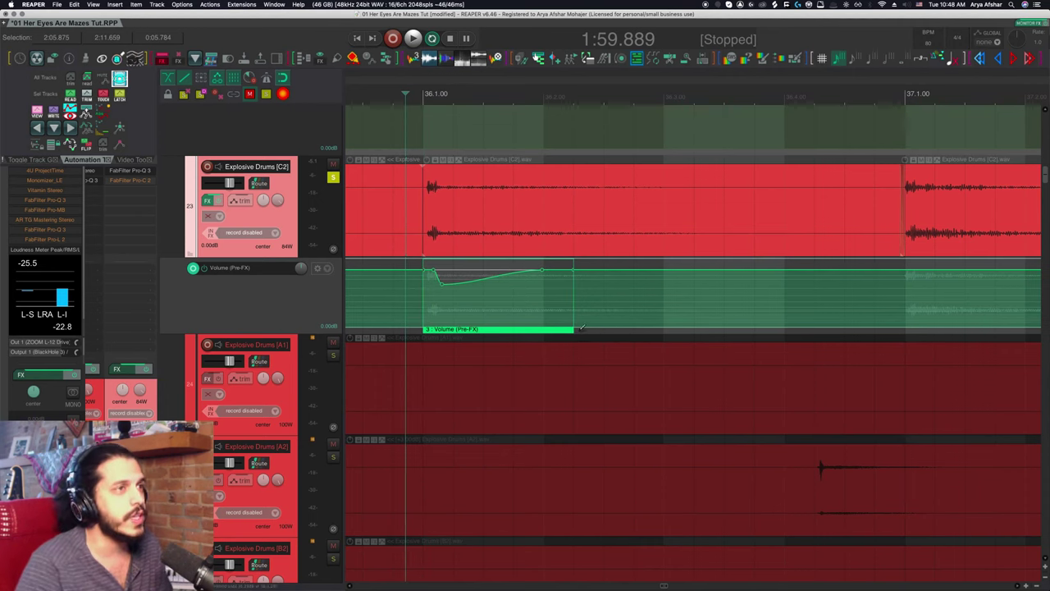
key(ctrl+z)
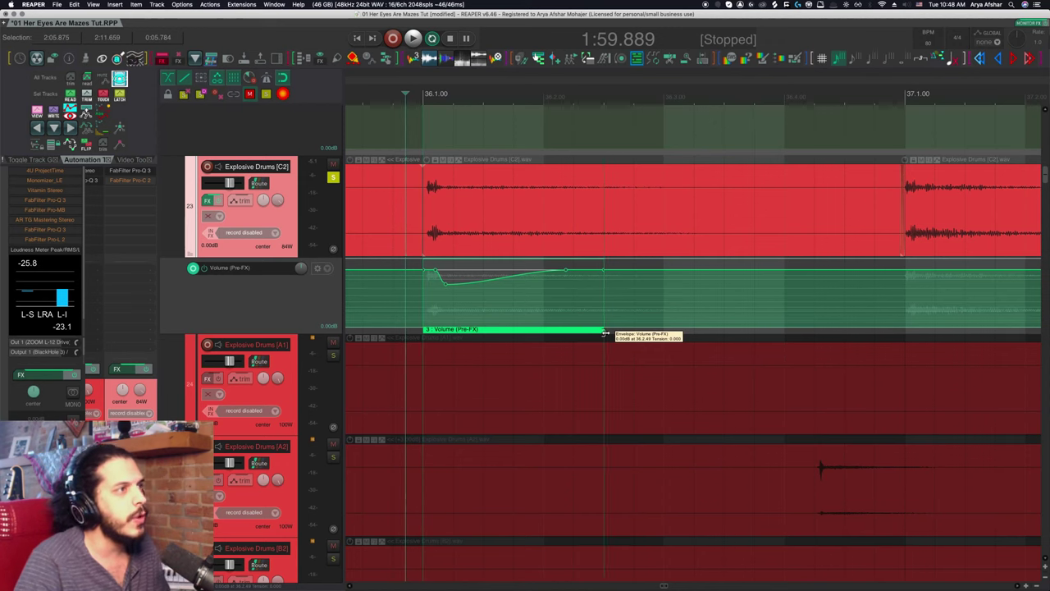
Try lengthening the automation item, undo it, then create a pooled duplicate after the original.
drag(603, 330, 781, 333)
key(ctrl+z)
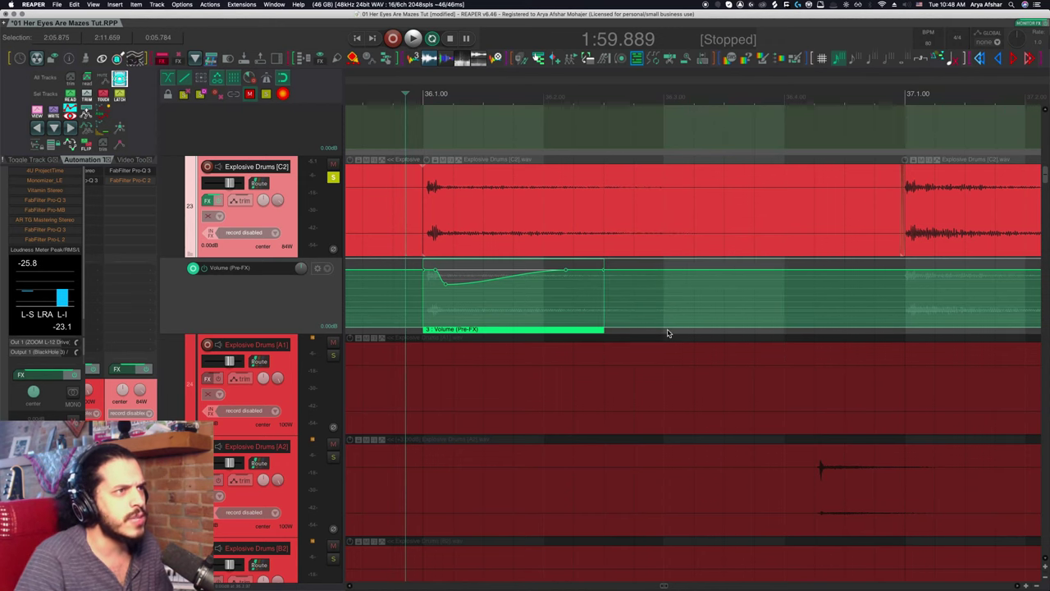
scroll(697, 326, down, 5)
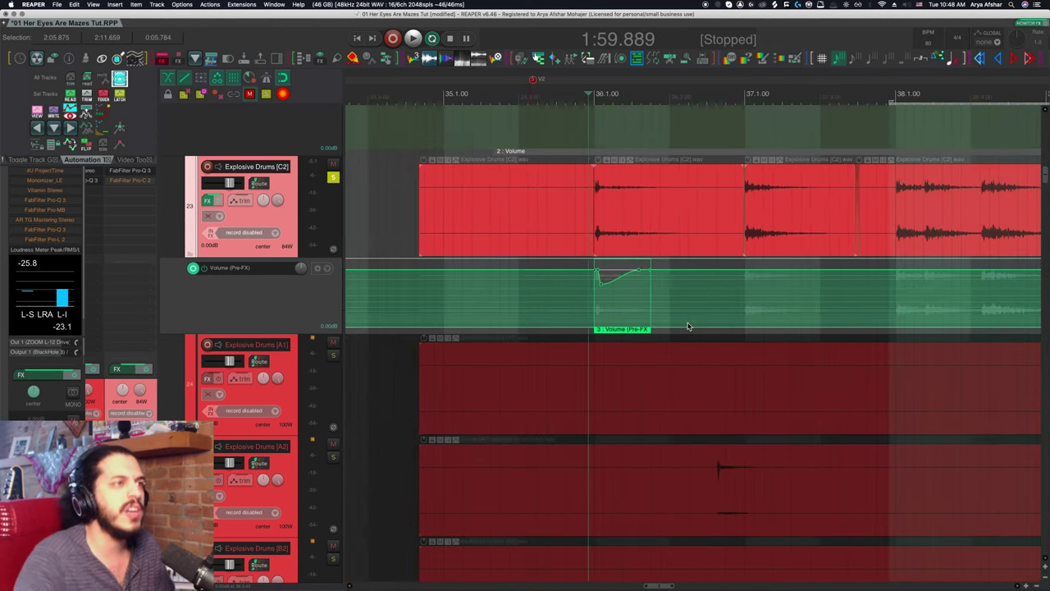
scroll(480, 336, up, 5)
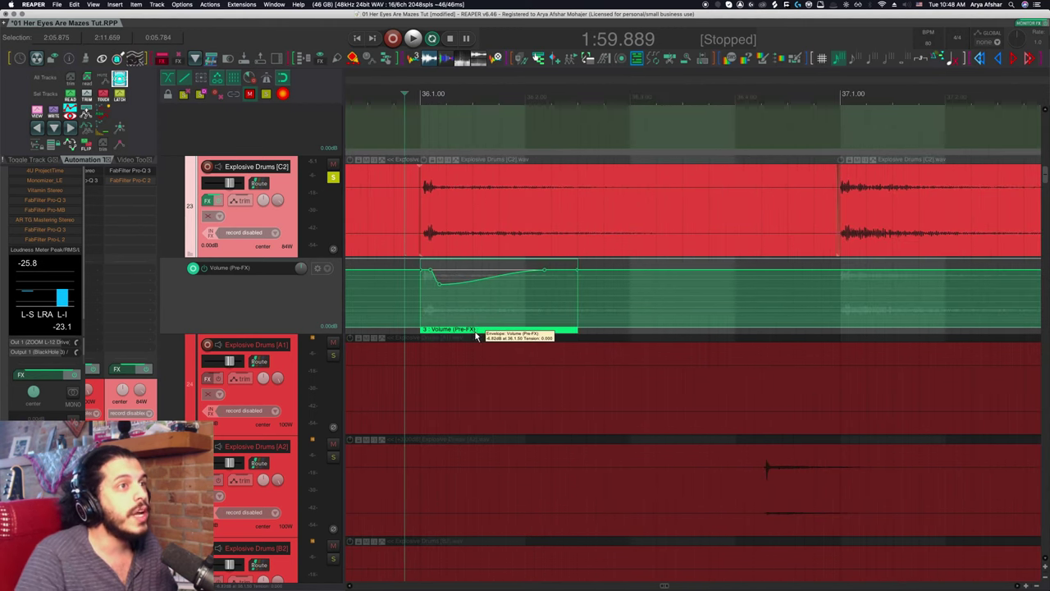
right_click(474, 334)
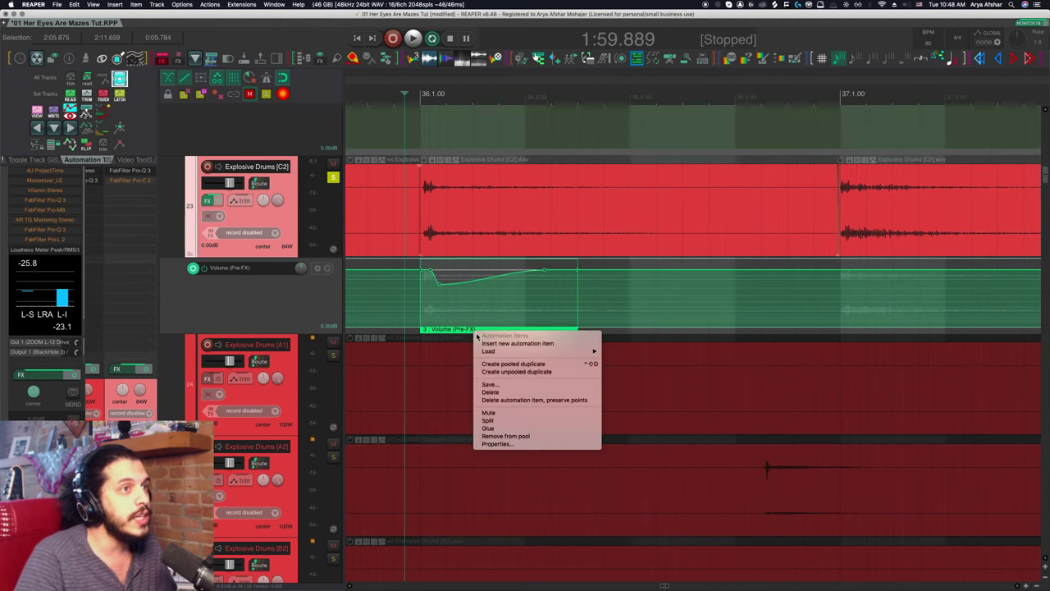
click(510, 367)
scroll(520, 353, down, 3)
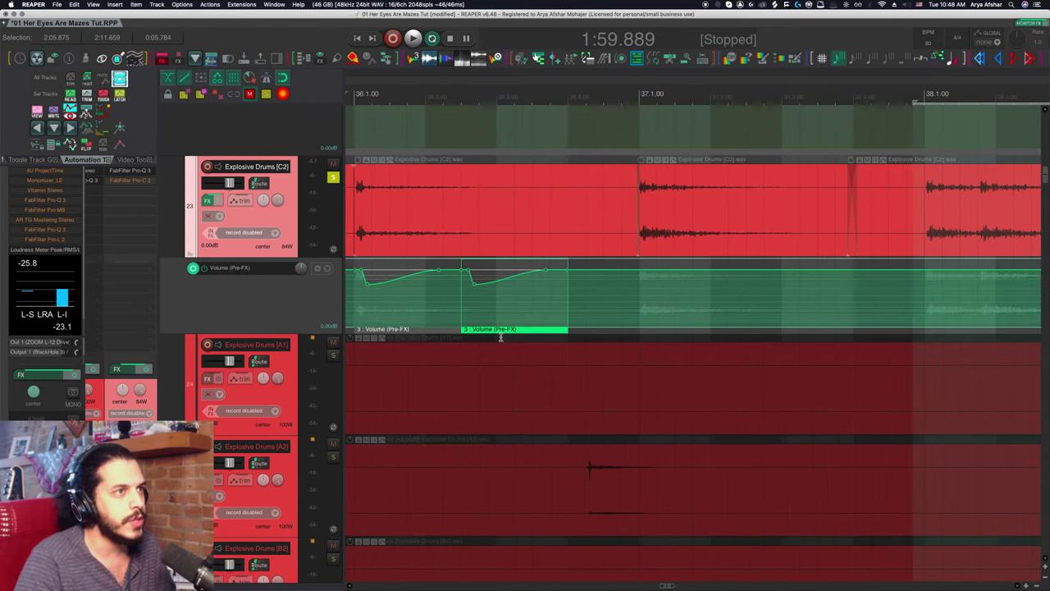
Ctrl-drag a pooled copy of the volume-dip automation item to 37.1.00.
drag(498, 337, 646, 332)
scroll(646, 332, up, 4)
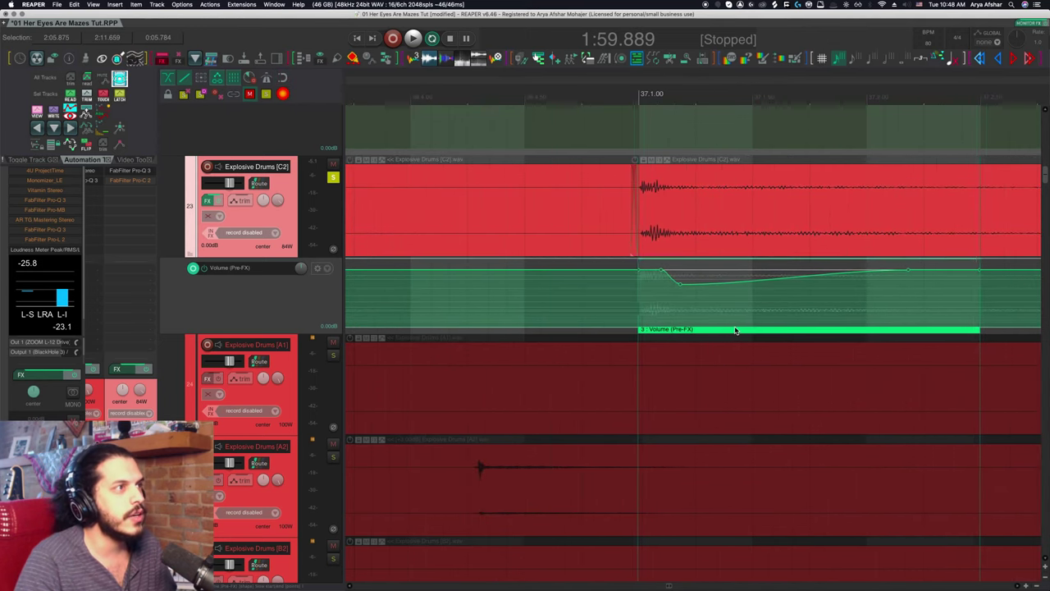
scroll(726, 333, down, 6)
scroll(697, 332, up, 4)
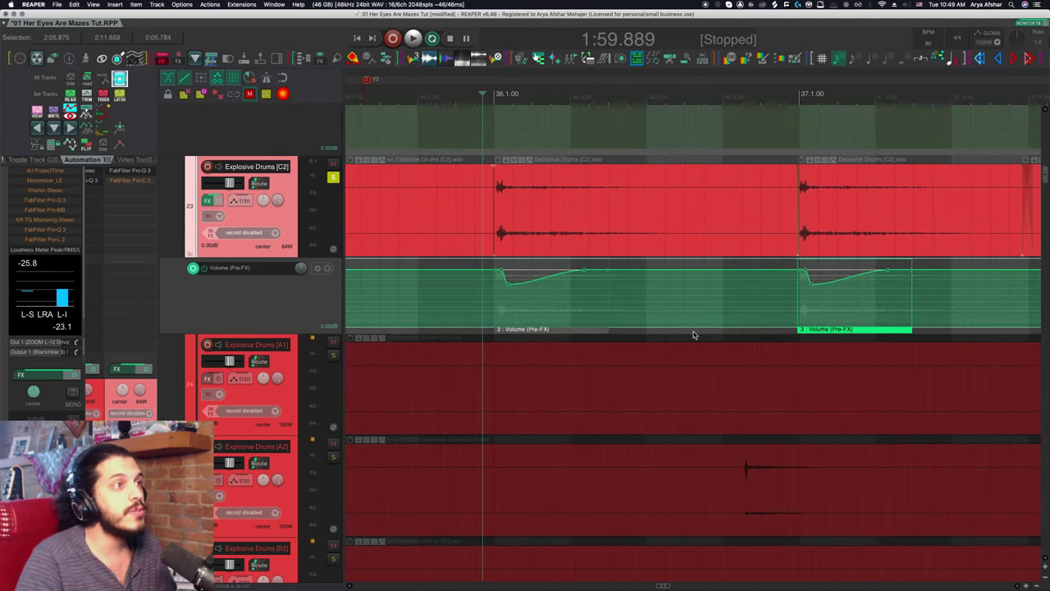
scroll(692, 335, up, 1)
Reshape the shared dip by moving the recovery point earlier and the dip point later.
click(607, 272)
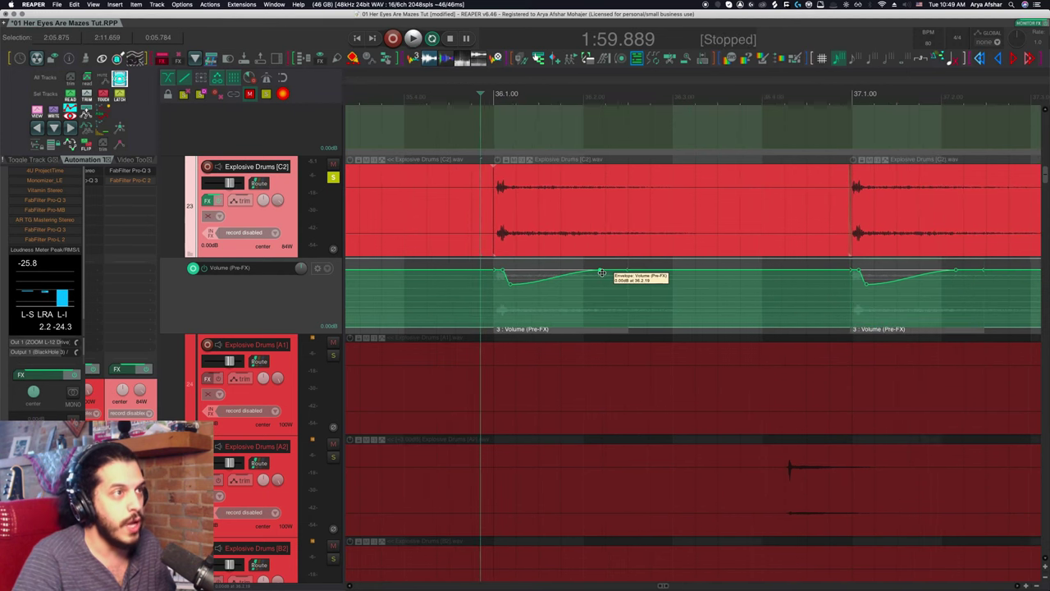
mouse_move(602, 272)
mouse_down()
mouse_move(583, 272)
mouse_move(593, 273)
mouse_up()
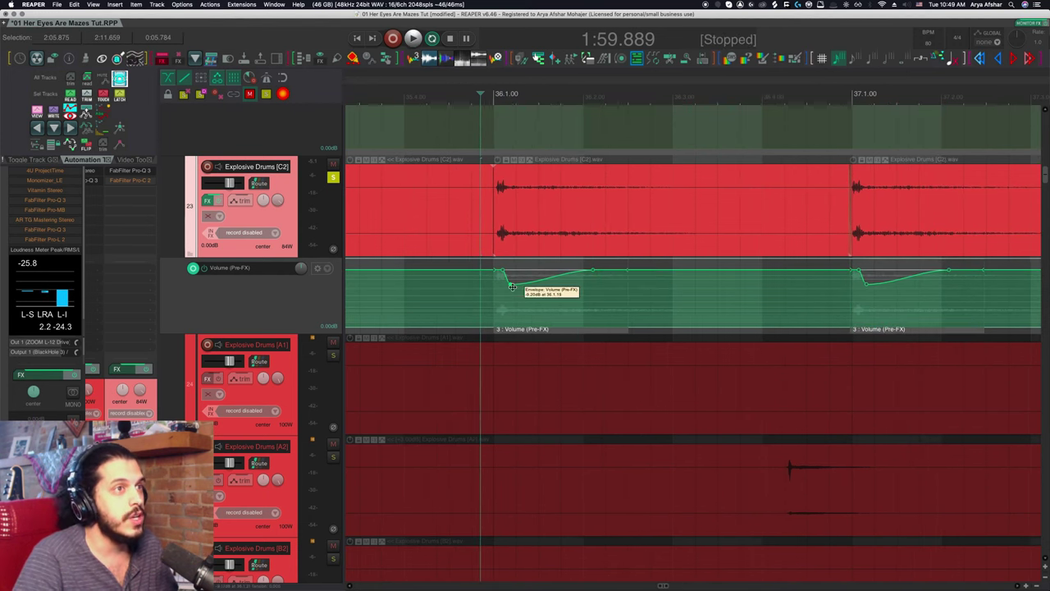
mouse_move(510, 284)
mouse_down()
mouse_move(519, 302)
mouse_move(544, 297)
mouse_move(530, 286)
mouse_move(502, 319)
mouse_move(534, 329)
mouse_move(538, 293)
mouse_move(509, 283)
mouse_up()
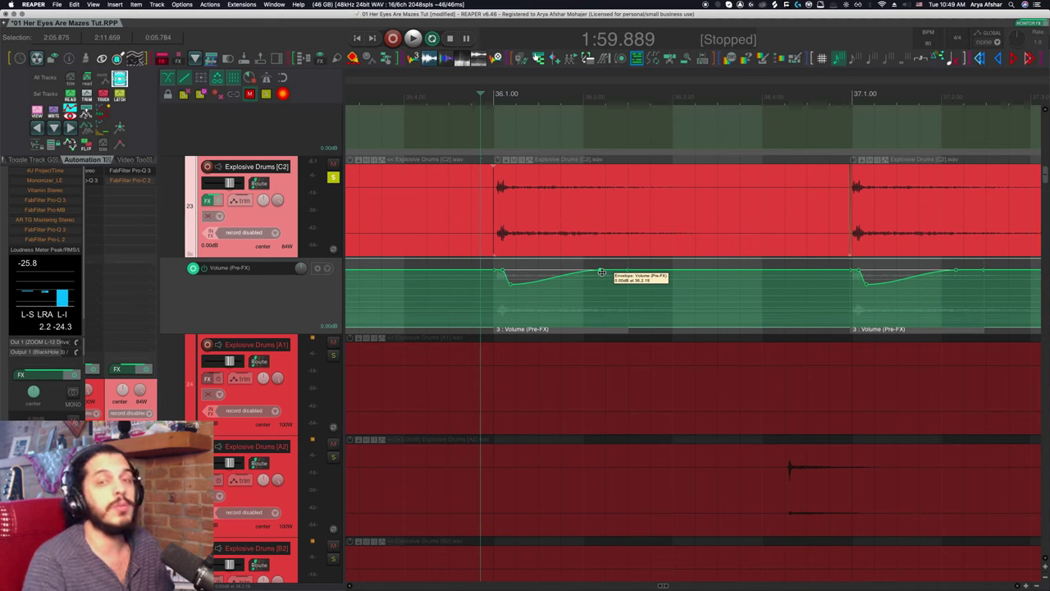
mouse_move(601, 273)
mouse_down()
mouse_move(574, 270)
mouse_move(594, 271)
mouse_up()
drag(509, 283, 527, 311)
Undo the last volume-dip adjustment.
key(super+z)
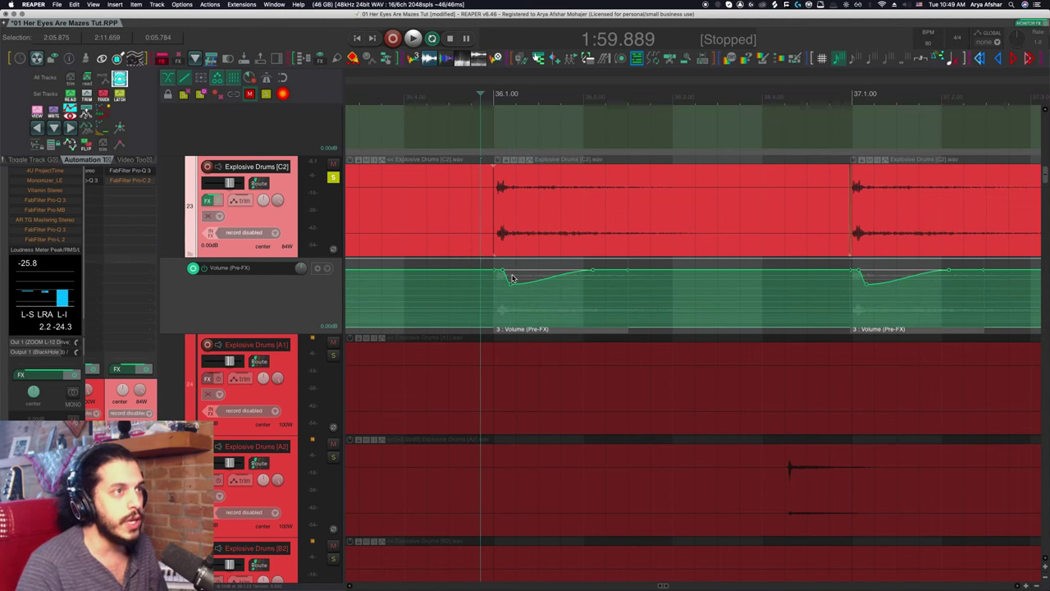
scroll(514, 281, right, 1)
scroll(513, 281, right, 5)
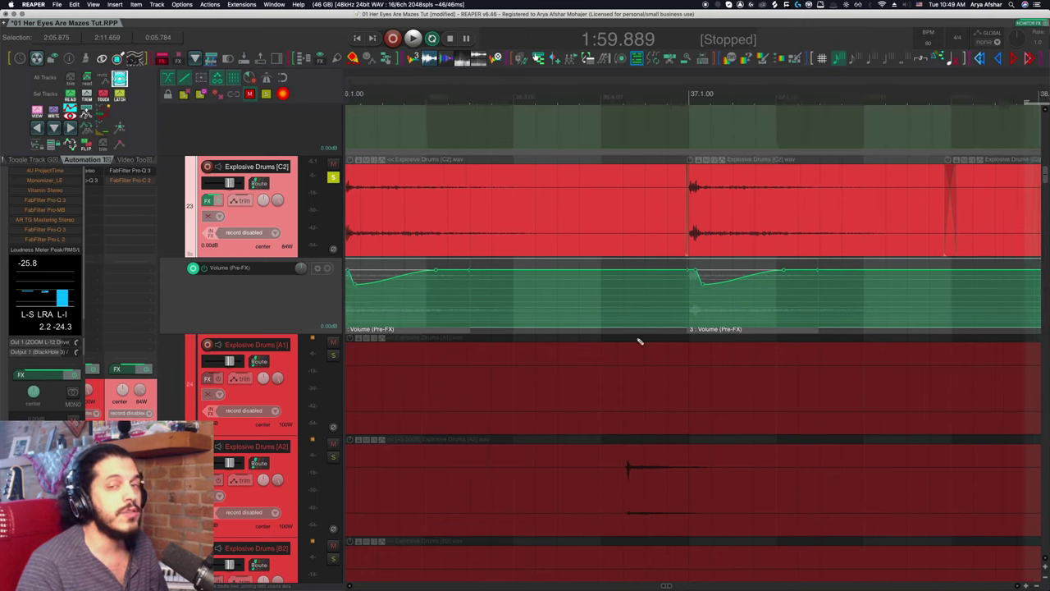
scroll(643, 342, down, 3)
scroll(660, 340, right, 2)
scroll(663, 340, up, 2)
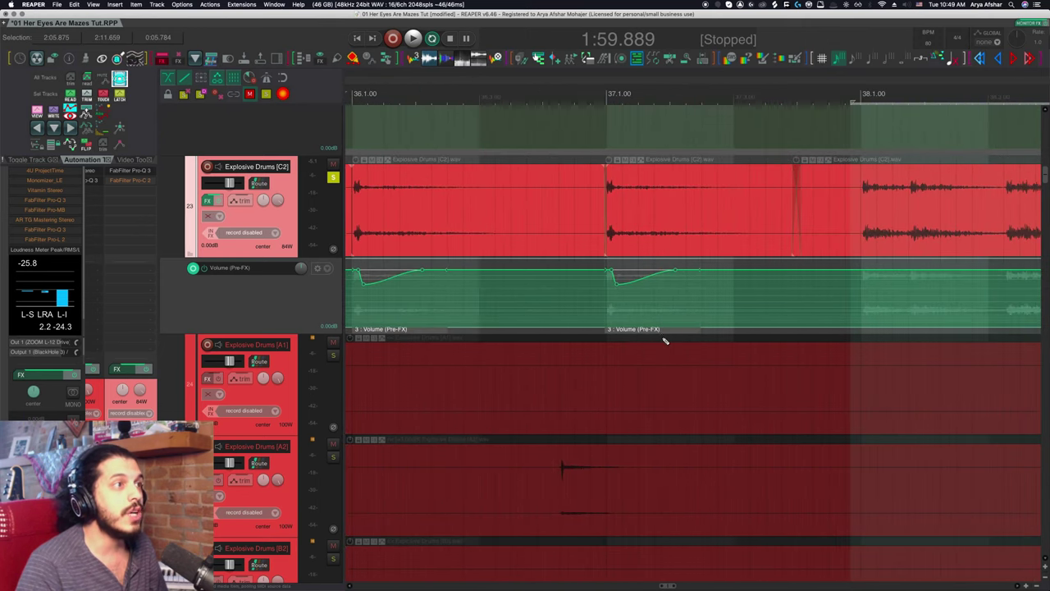
Place a pooled copy of the bar-37 volume dip at 38.1.00.
click(650, 334)
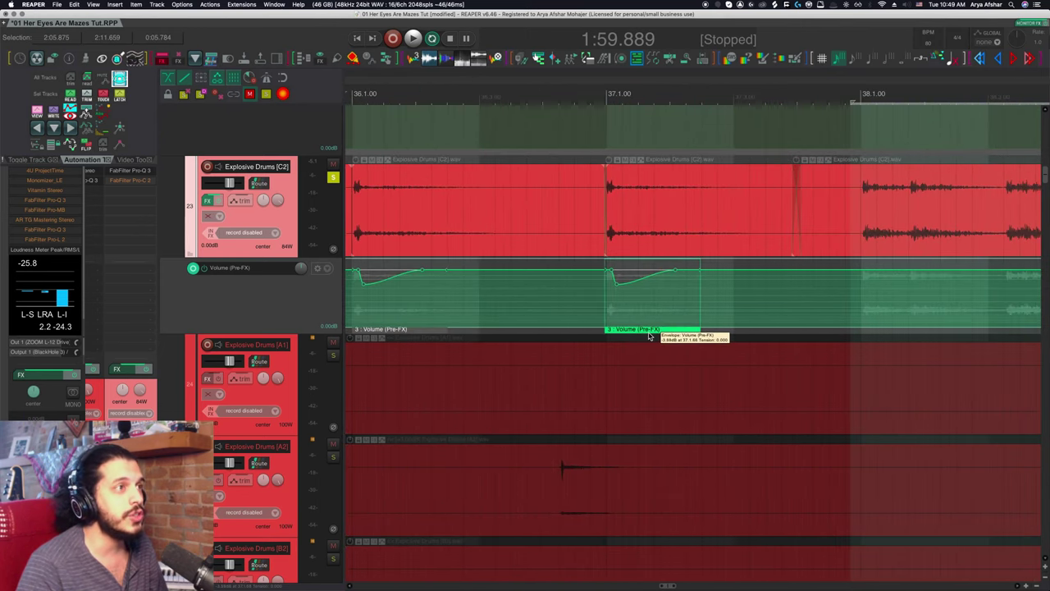
drag(649, 333, 766, 340)
scroll(739, 340, right, 5)
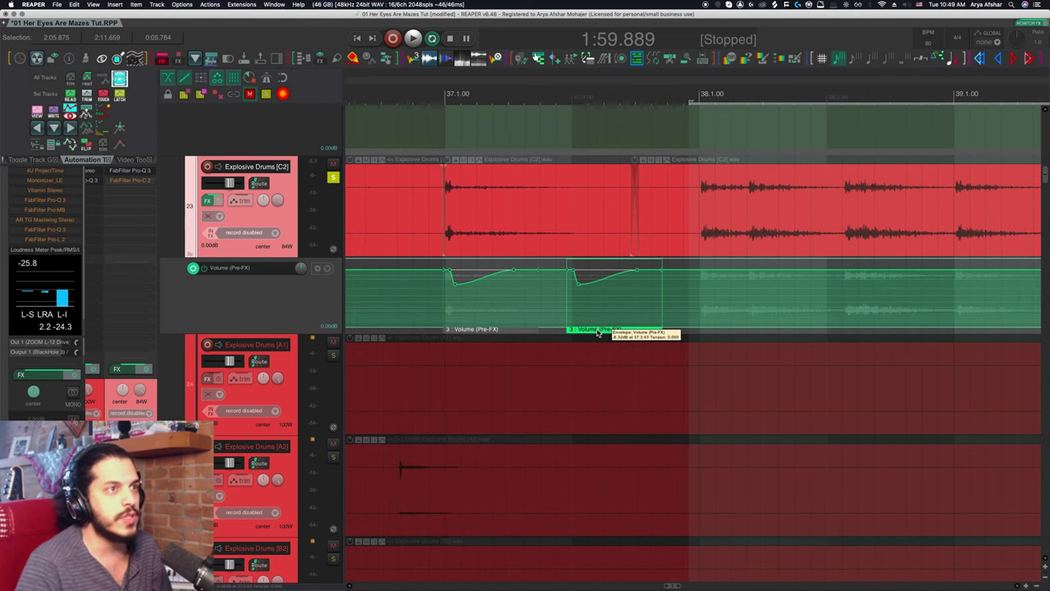
drag(598, 332, 712, 335)
Clear the accidental time selection and shorten the dip item at bar 38.
scroll(714, 334, up, 3)
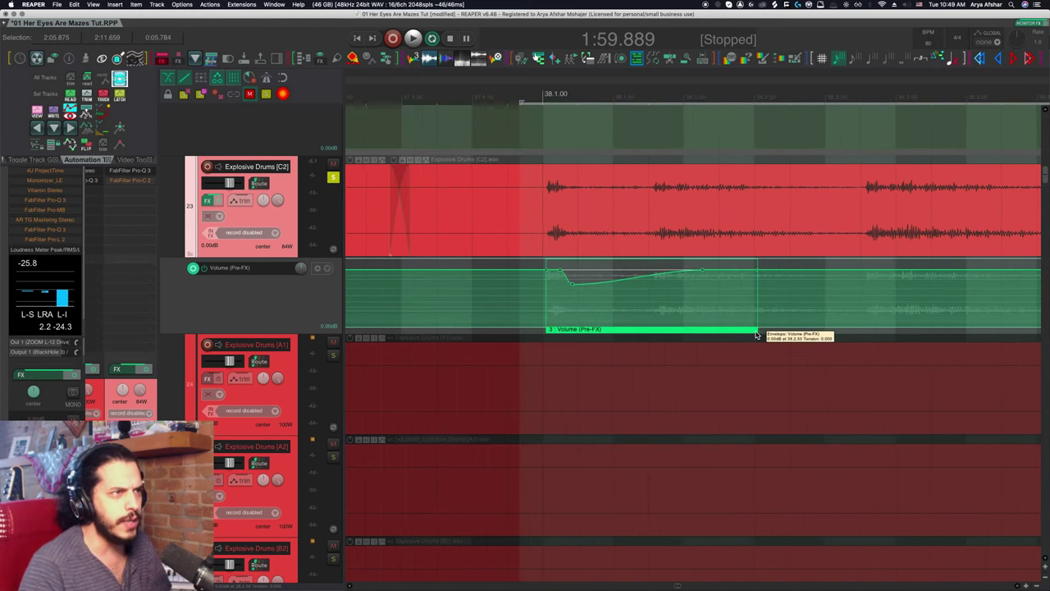
drag(758, 333, 729, 330)
click(729, 330)
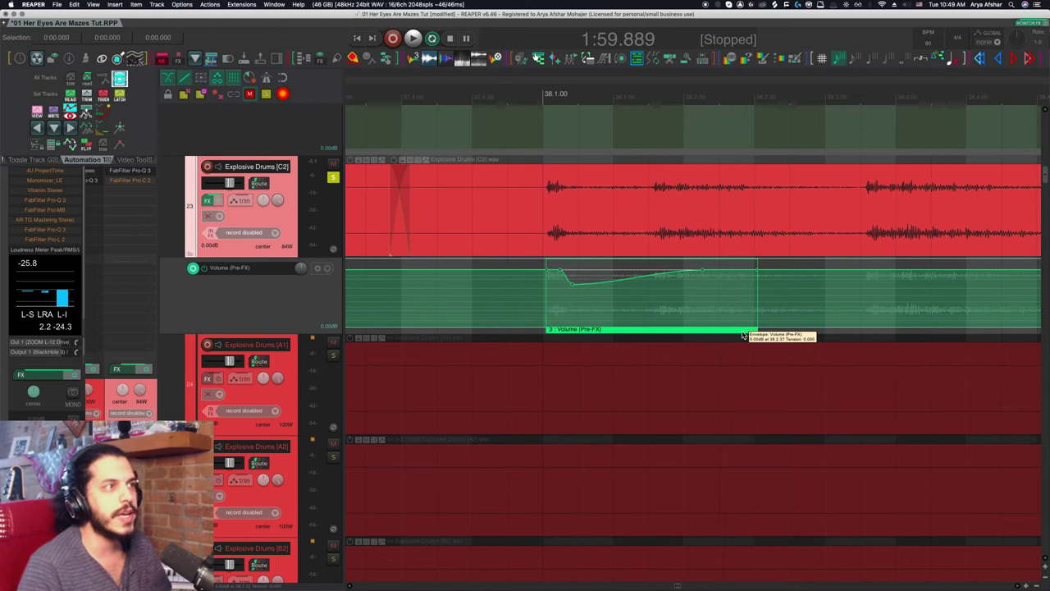
scroll(748, 337, down, 2)
scroll(748, 337, down, 2)
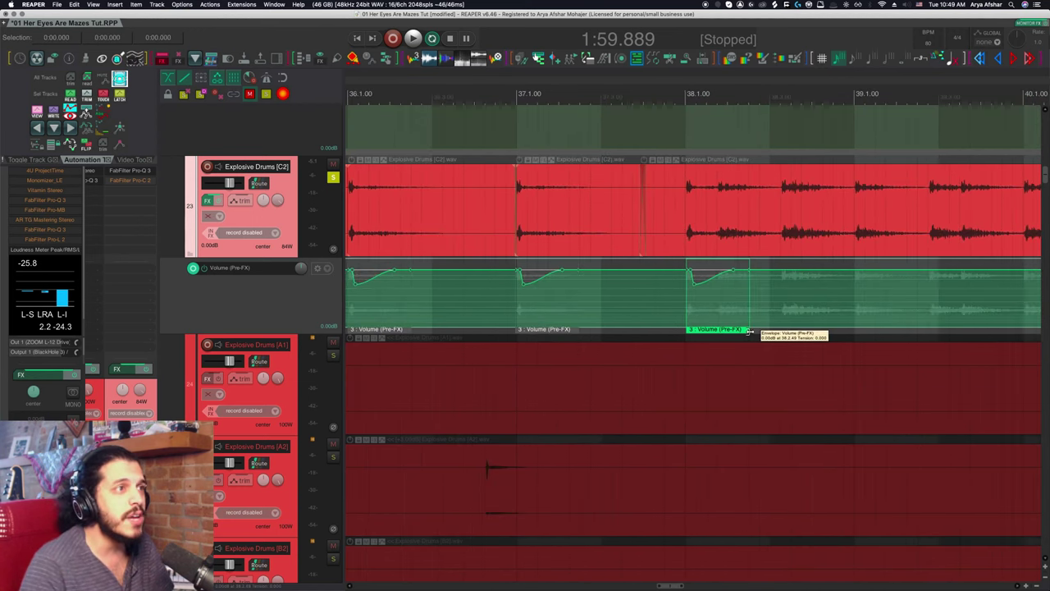
scroll(739, 331, up, 1)
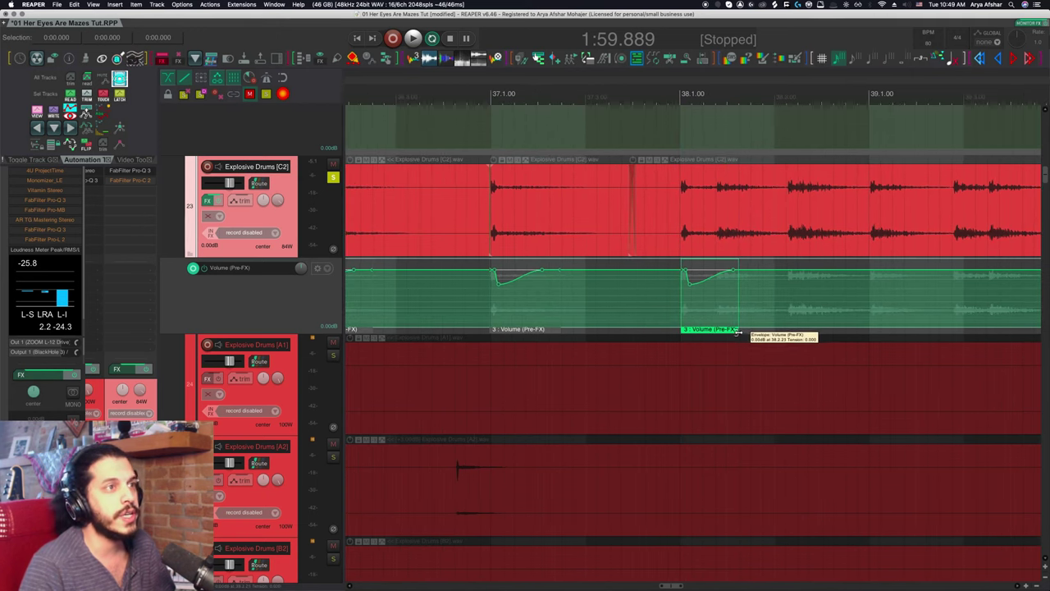
drag(734, 331, 722, 331)
Lower and reshape the dip point so all pooled copies share the deeper curve.
scroll(695, 327, up, 4)
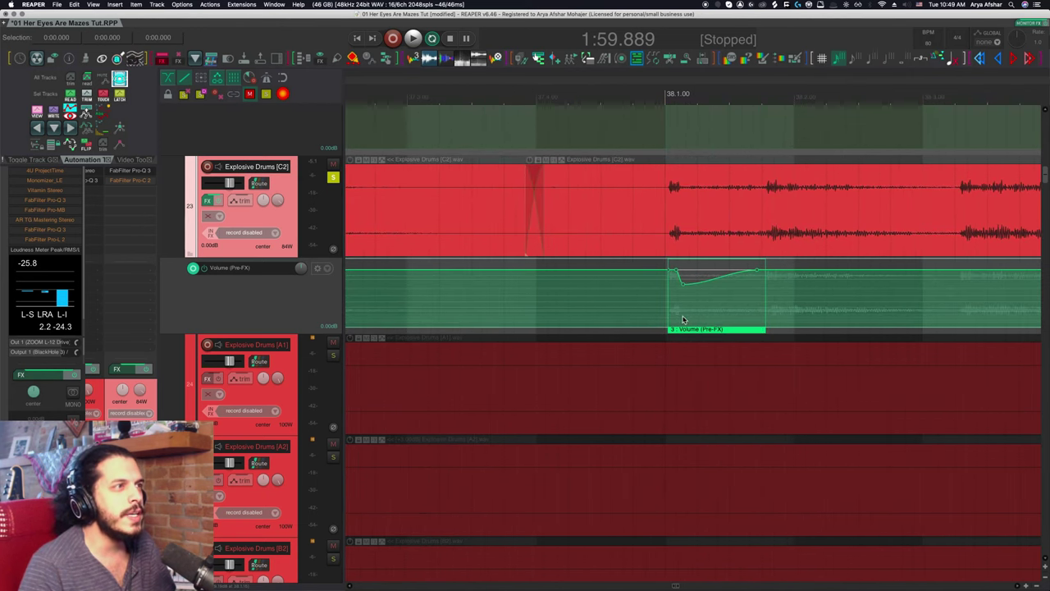
scroll(691, 326, down, 5)
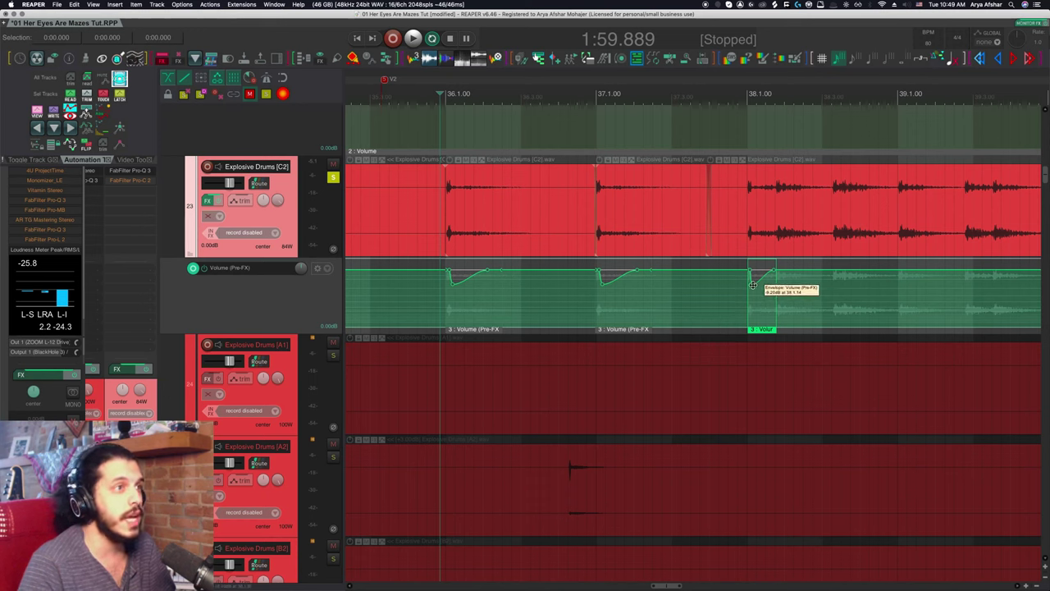
drag(755, 288, 758, 290)
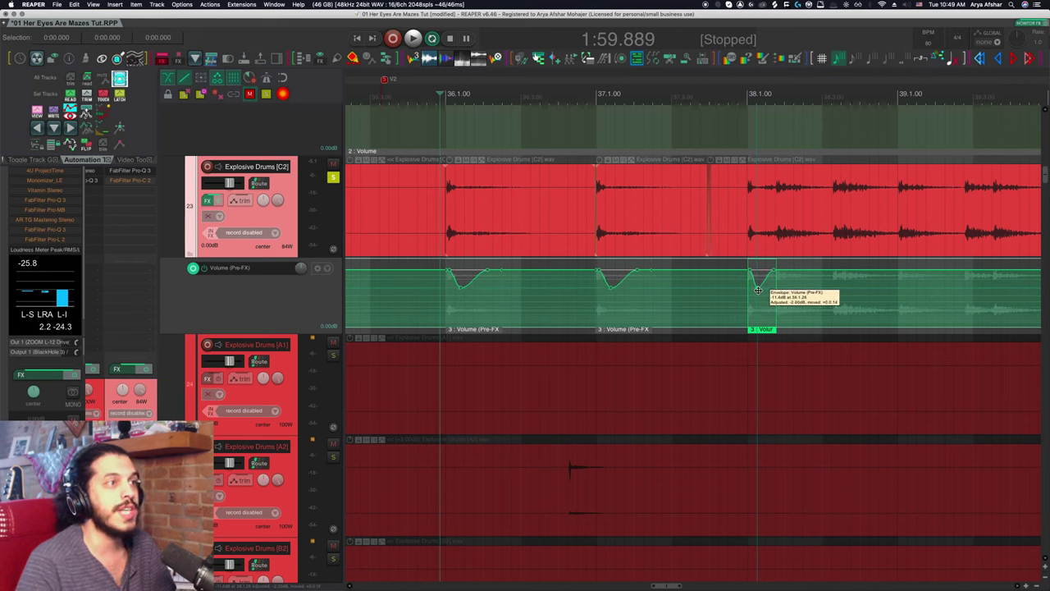
drag(758, 290, 758, 290)
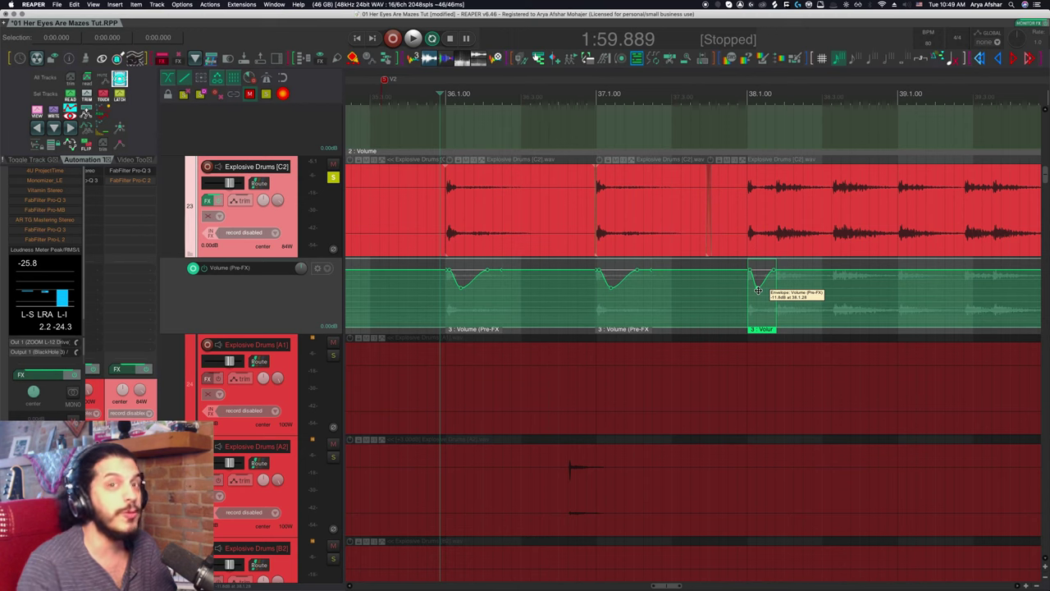
drag(758, 290, 751, 286)
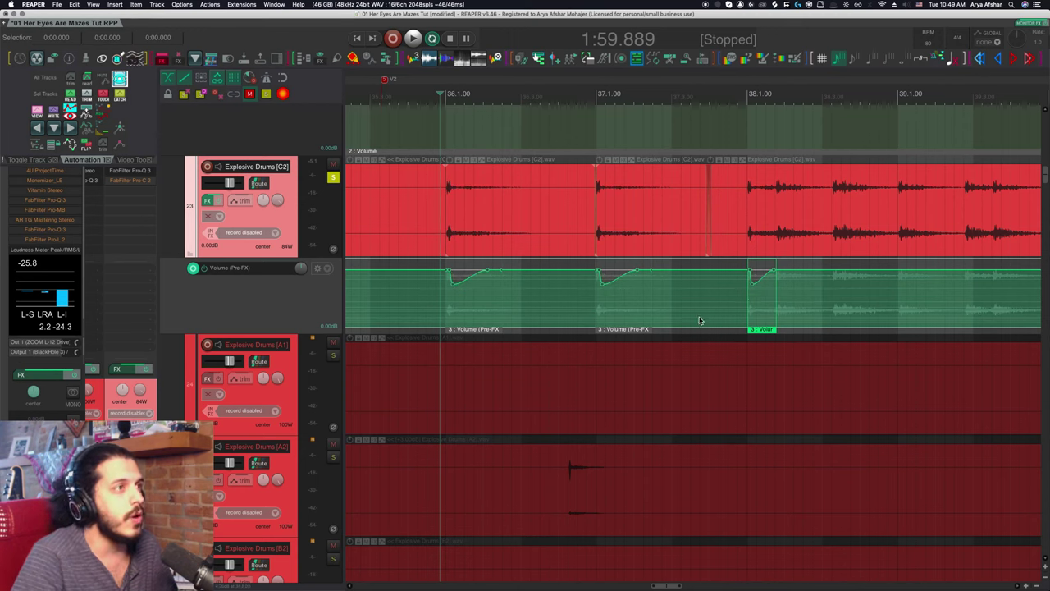
Copy the '3 : Volume (Pre-FX)' dip item from bar 37 onto the hit after 38.1 as a pooled copy.
click(633, 332)
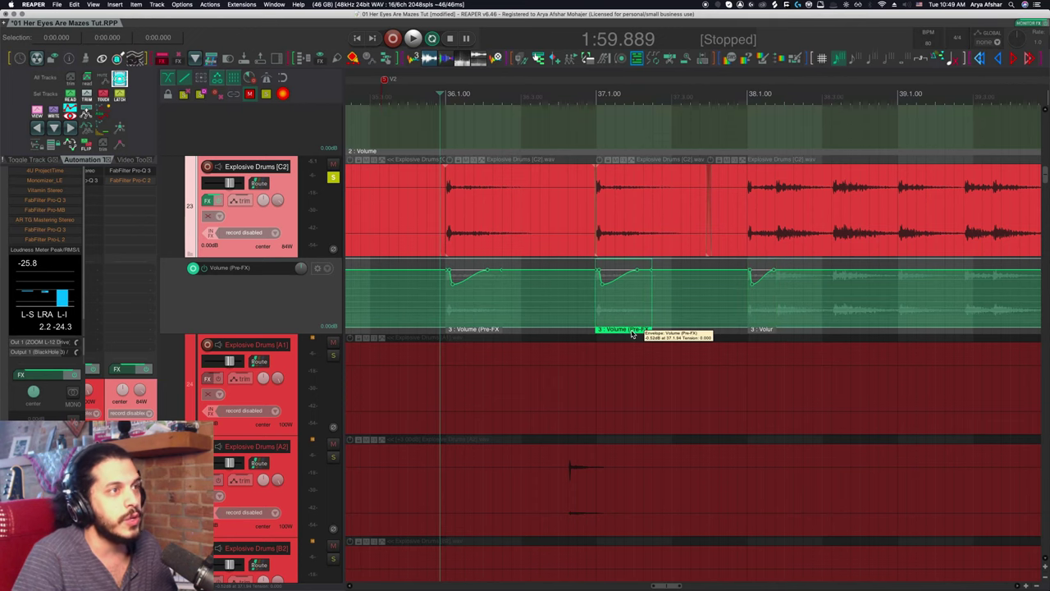
drag(633, 332, 802, 331)
scroll(763, 333, up, 3)
scroll(759, 333, up, 3)
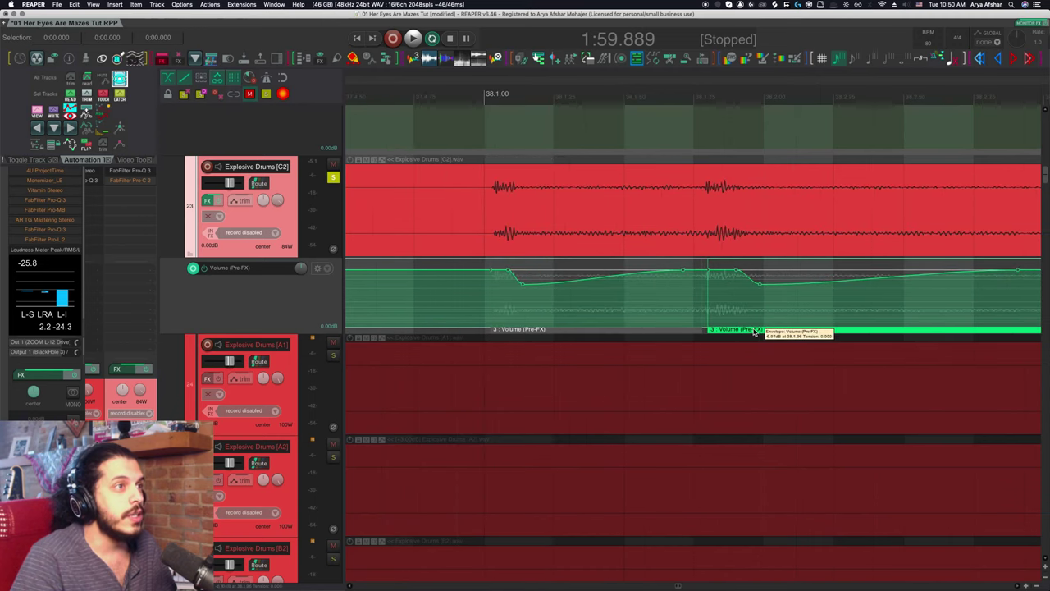
scroll(755, 333, down, 6)
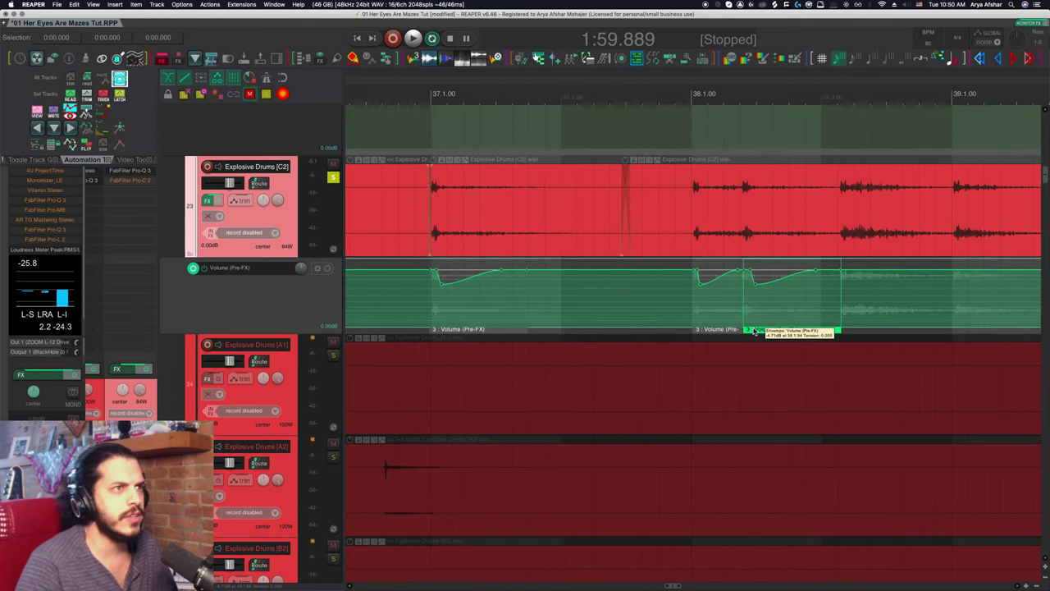
scroll(754, 332, right, 5)
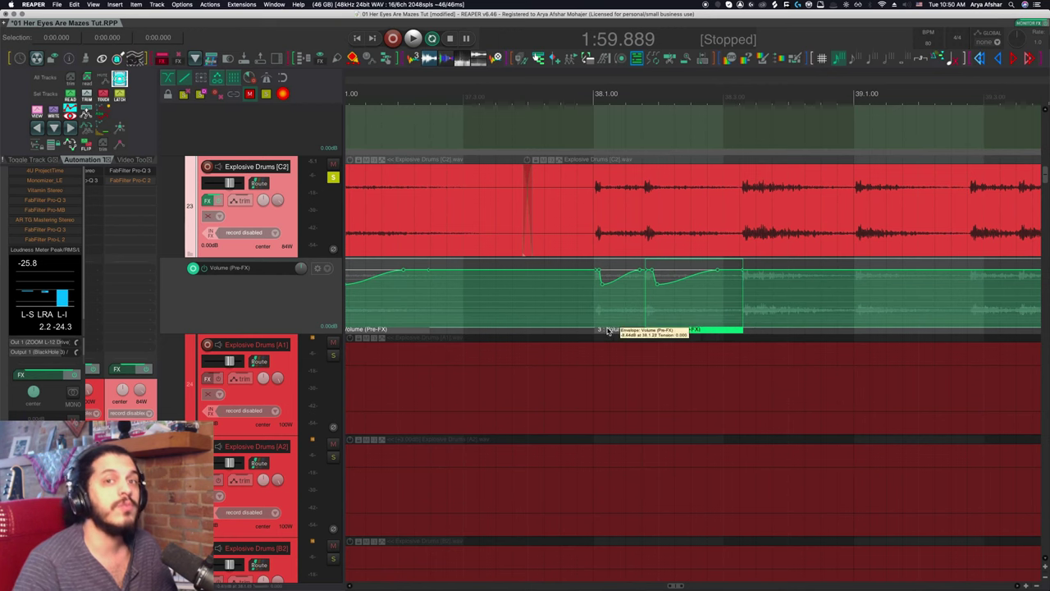
scroll(605, 333, up, 3)
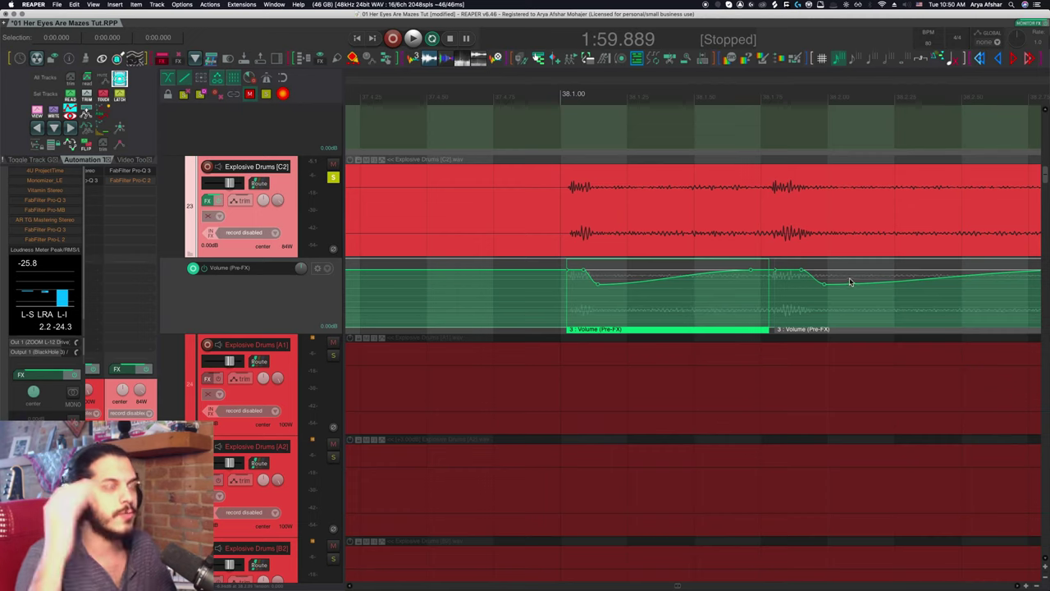
mouse_move(811, 274)
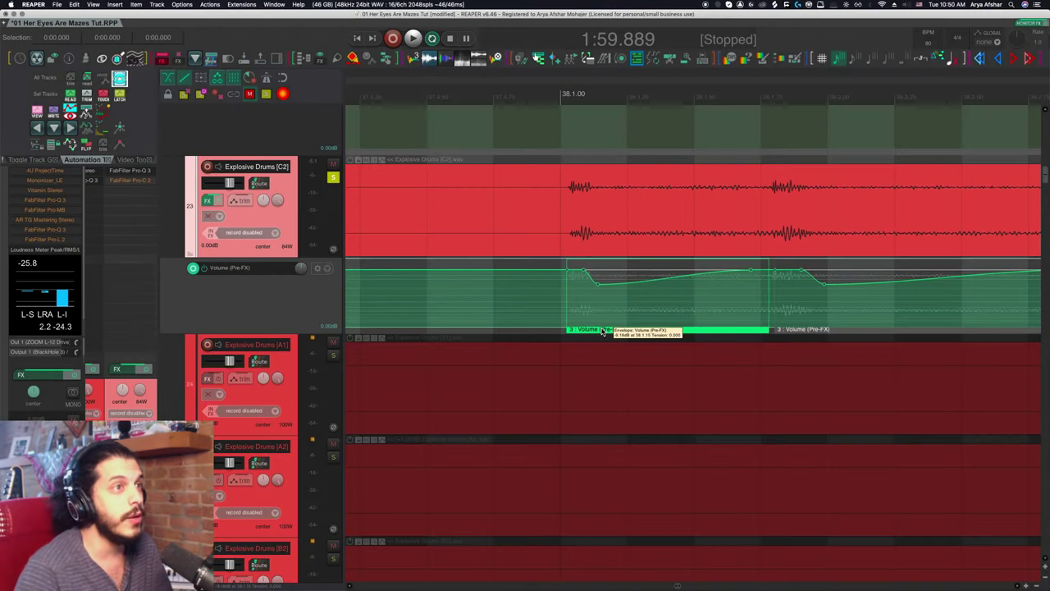
Remove one dip item from the pool and nudge its points slightly later.
right_click(603, 330)
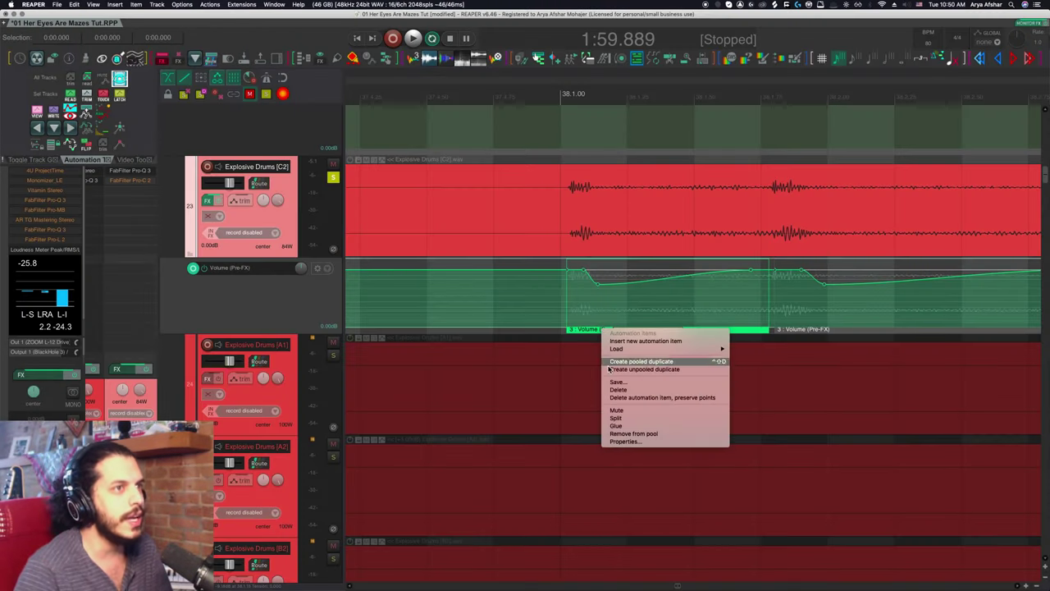
click(623, 434)
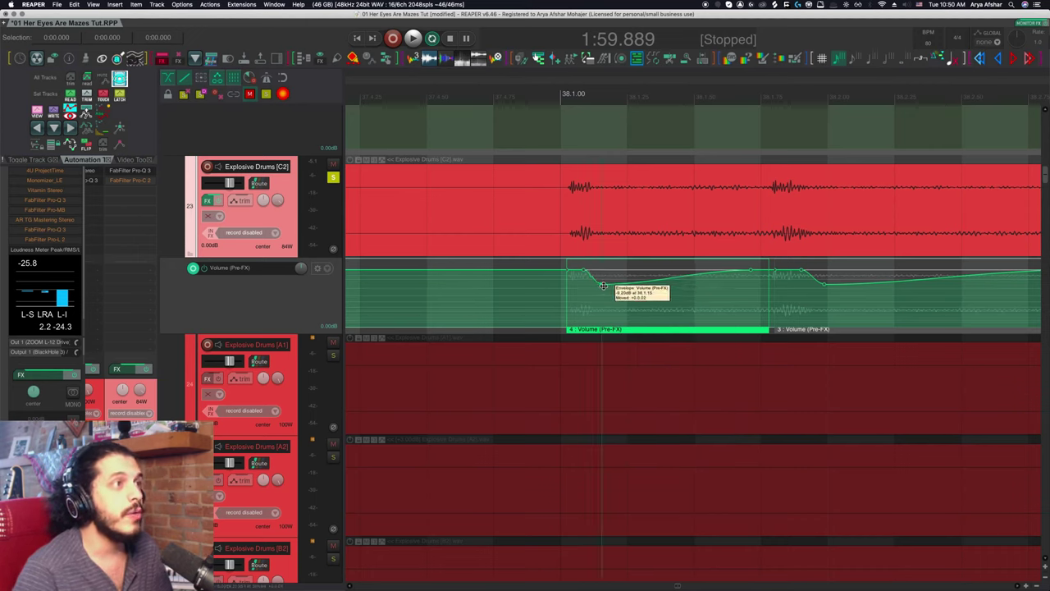
drag(604, 285, 609, 287)
scroll(610, 287, down, 3)
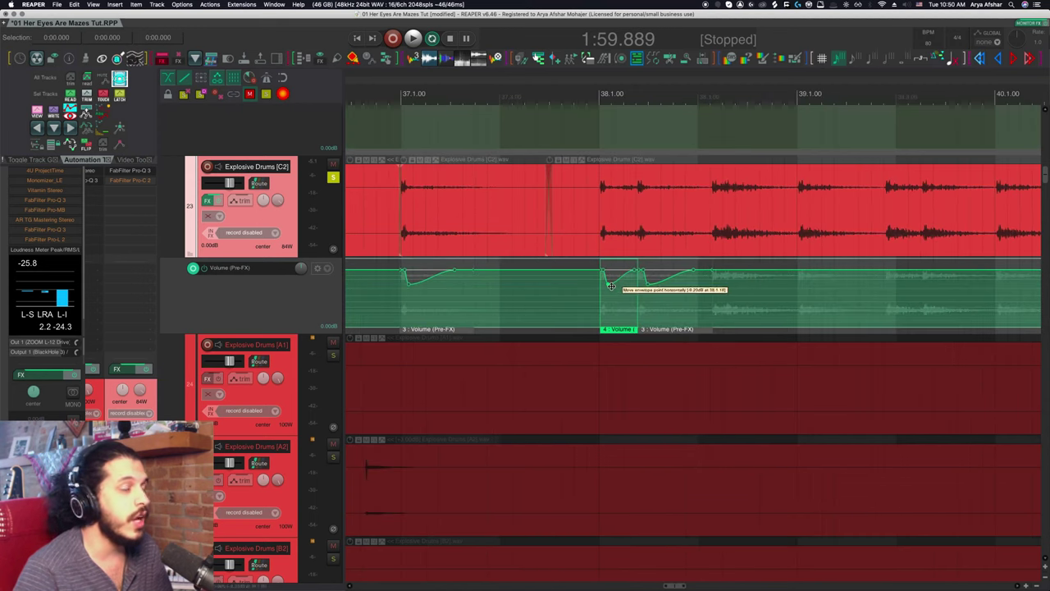
drag(611, 286, 613, 285)
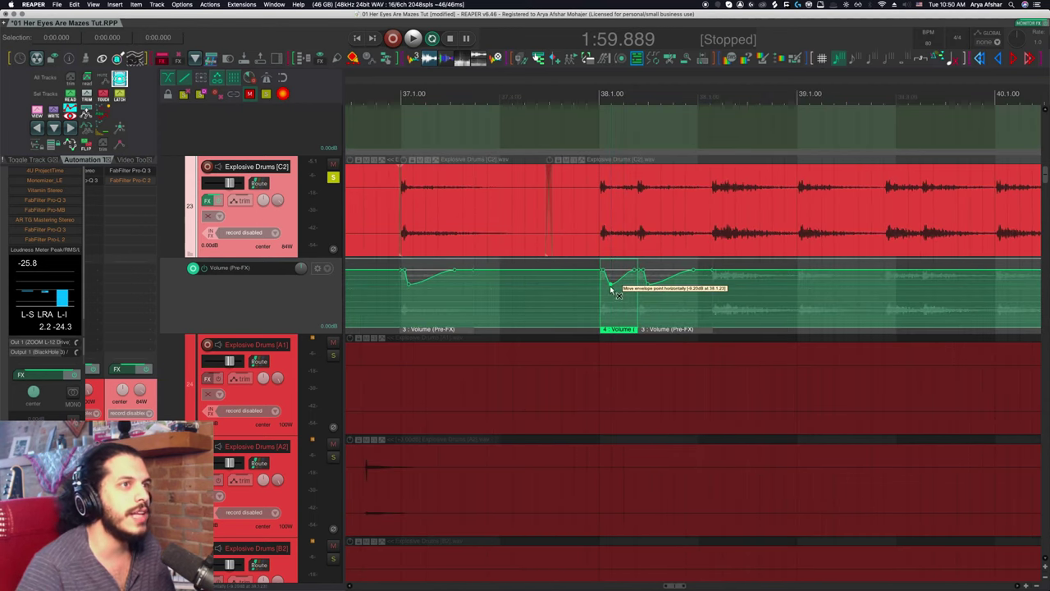
scroll(642, 316, right, 2)
Reshape pooled dip item 3's low point and copy it onto a later hit.
click(636, 330)
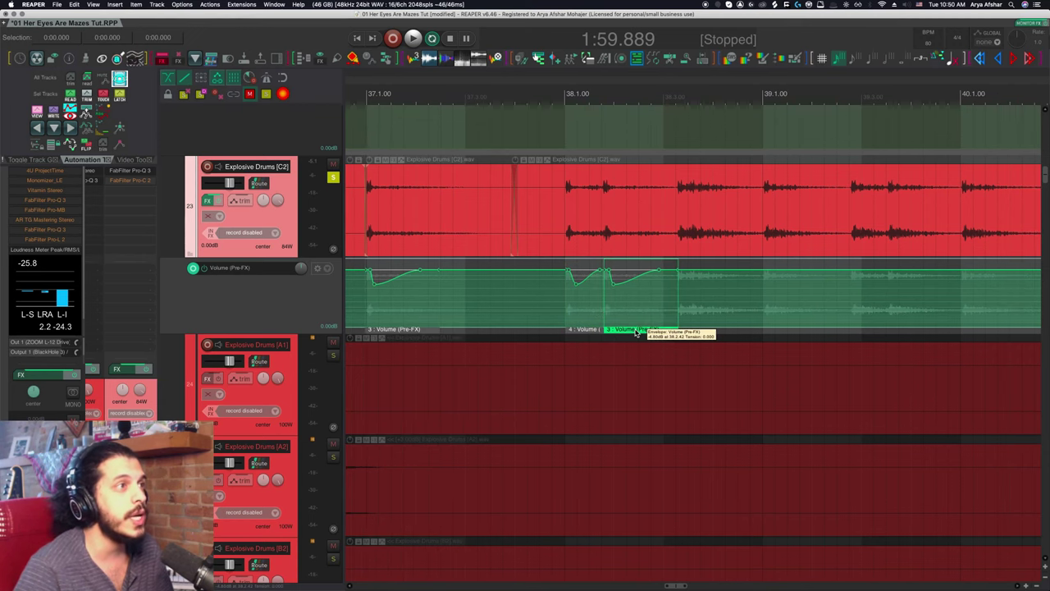
drag(616, 286, 630, 293)
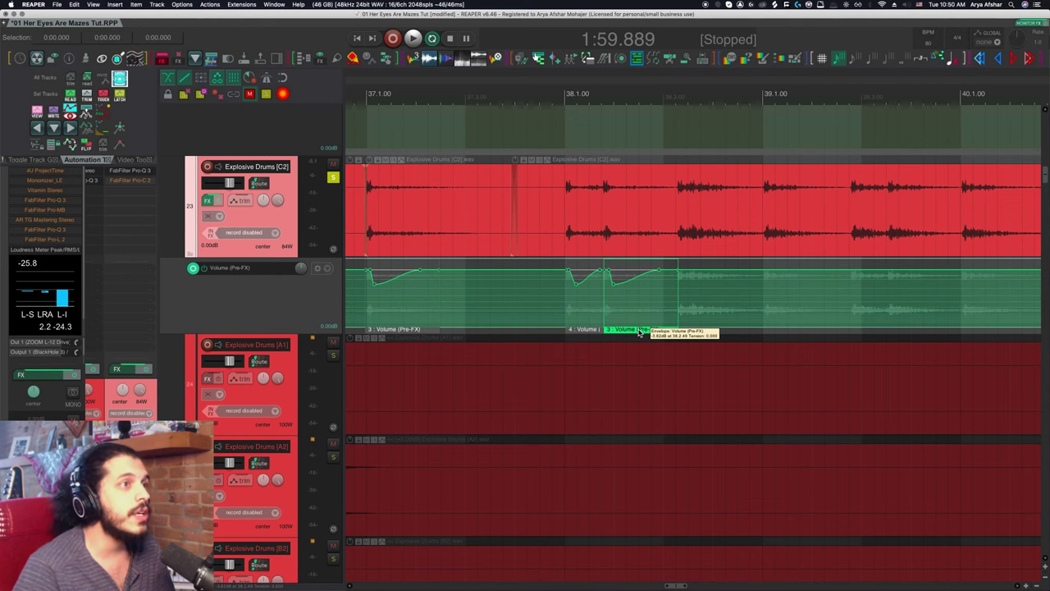
drag(637, 339, 720, 336)
scroll(707, 317, up, 4)
Audition and shift the new pooled dip slightly earlier, just ahead of the drum hit.
click(604, 232)
click(579, 232)
key(space)
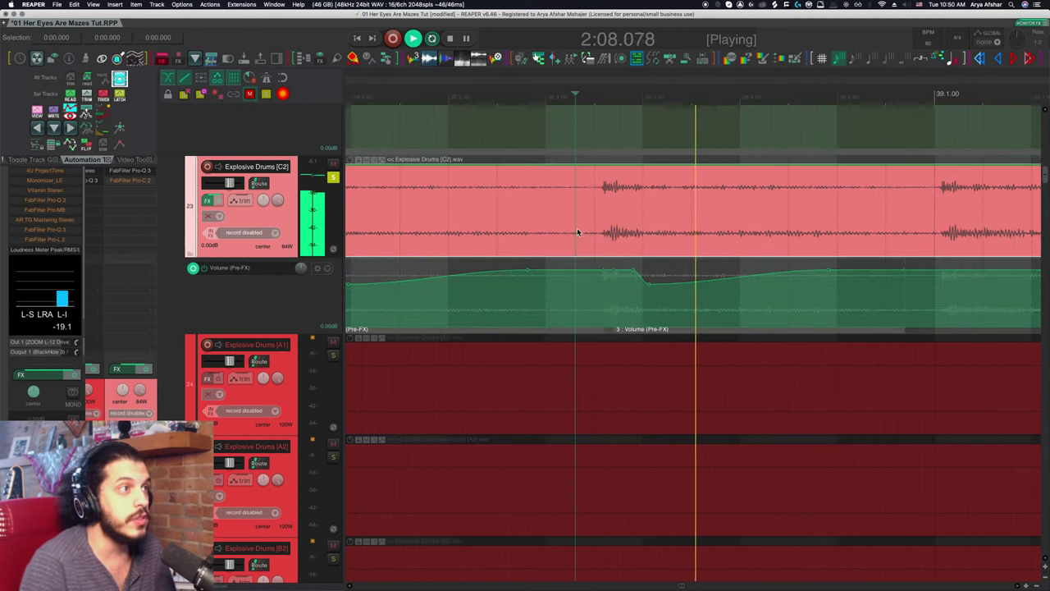
key(space)
click(697, 334)
drag(697, 334, 680, 333)
key(space)
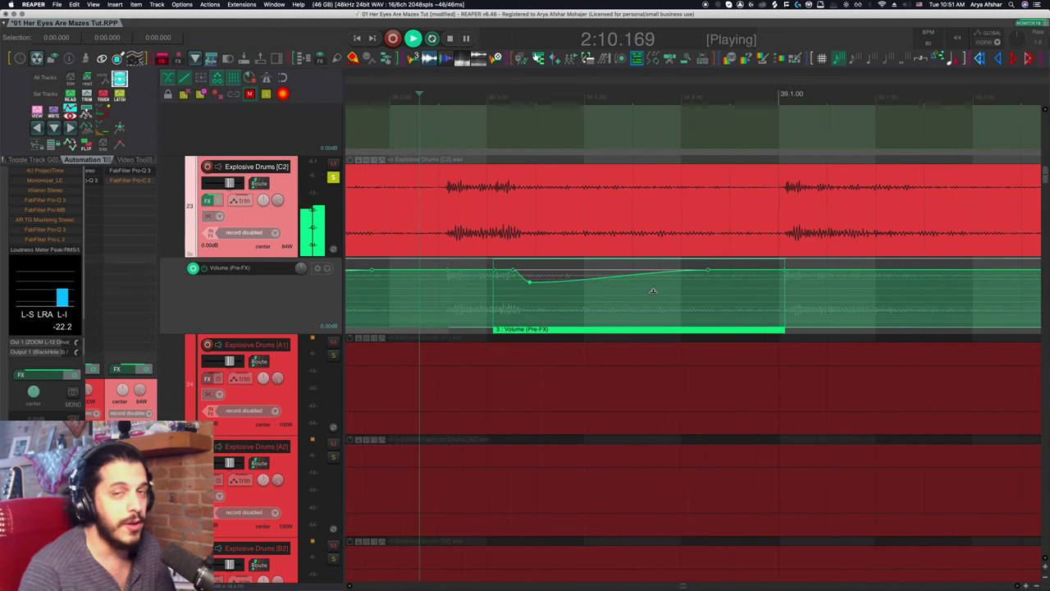
key(space)
scroll(652, 290, down, 1)
scroll(652, 290, down, 1)
scroll(651, 293, right, 3)
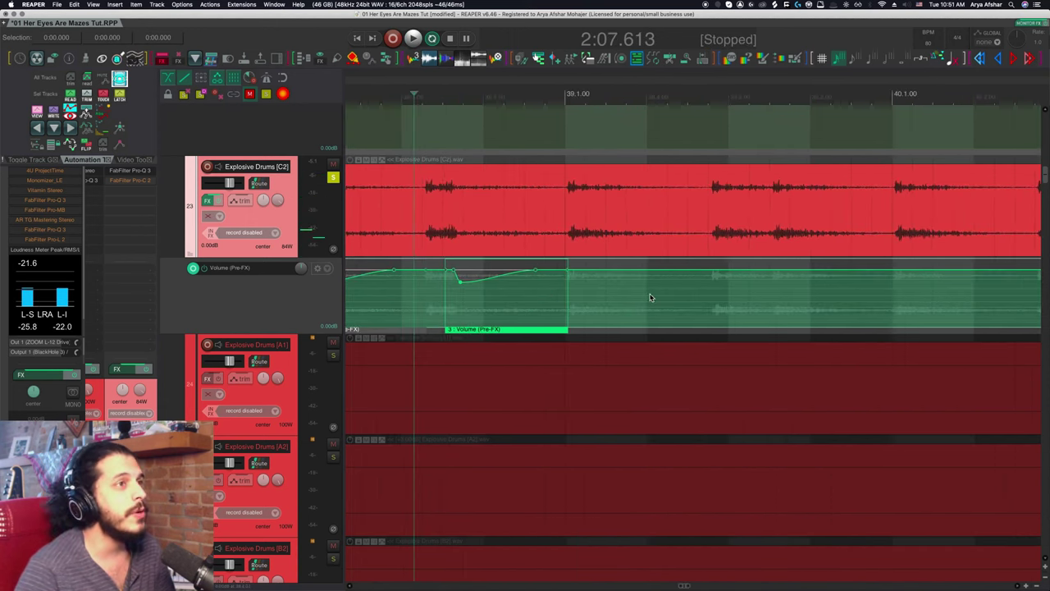
Copy the pooled dip onto the next hit, and map Cmd+Opt double-click on automation items to 'Remove automation items from pool'.
drag(460, 329, 765, 332)
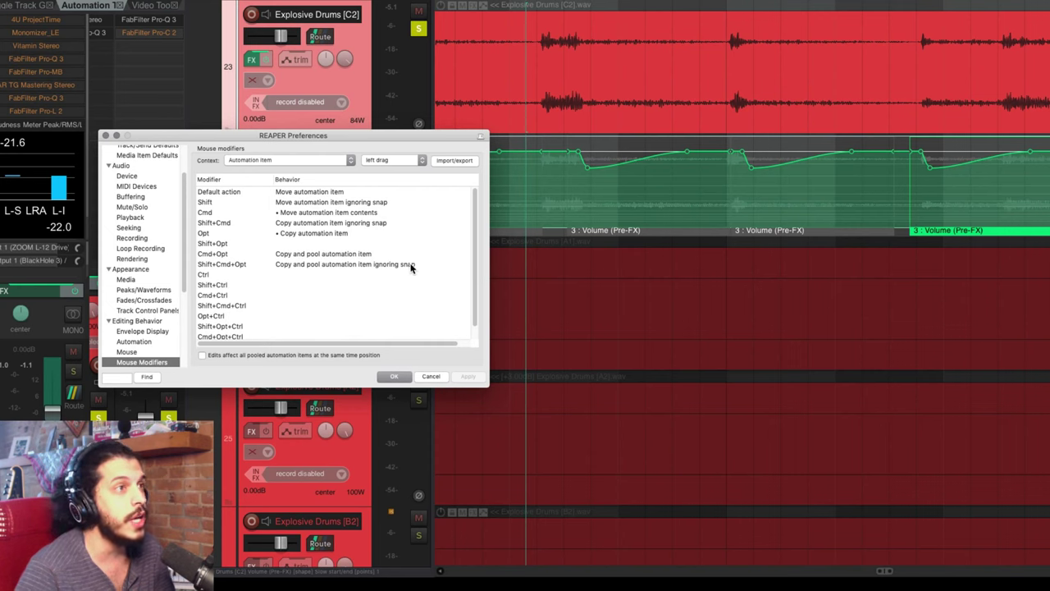
click(386, 161)
click(382, 168)
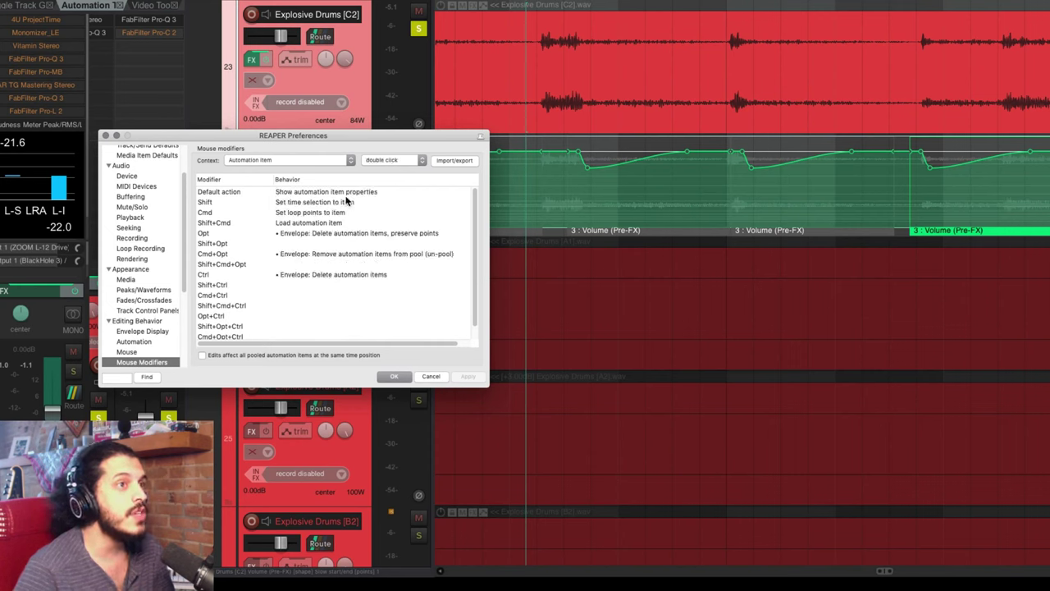
click(325, 252)
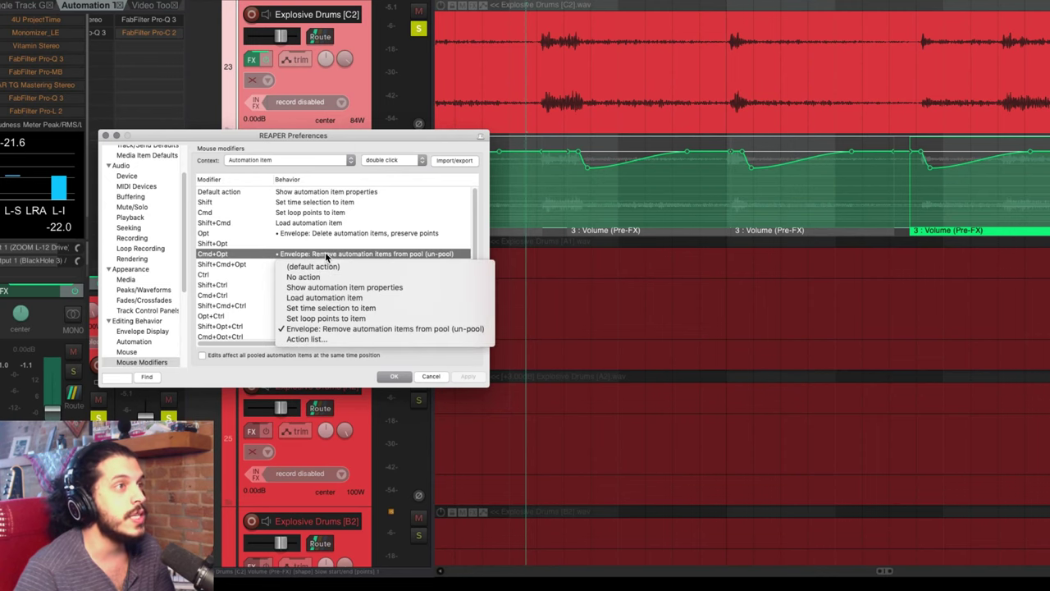
click(319, 338)
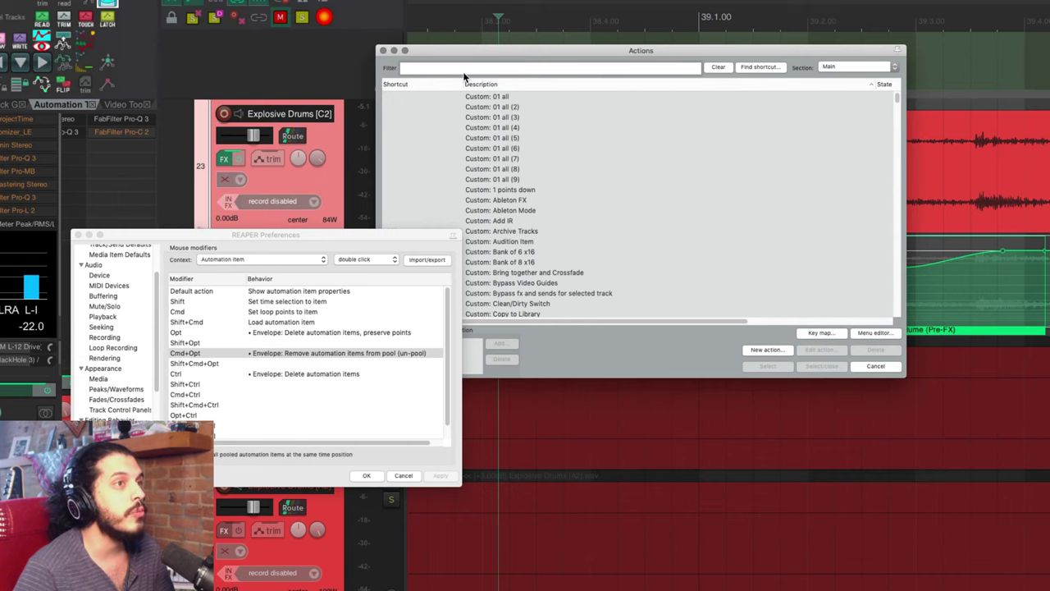
text(un-pool)
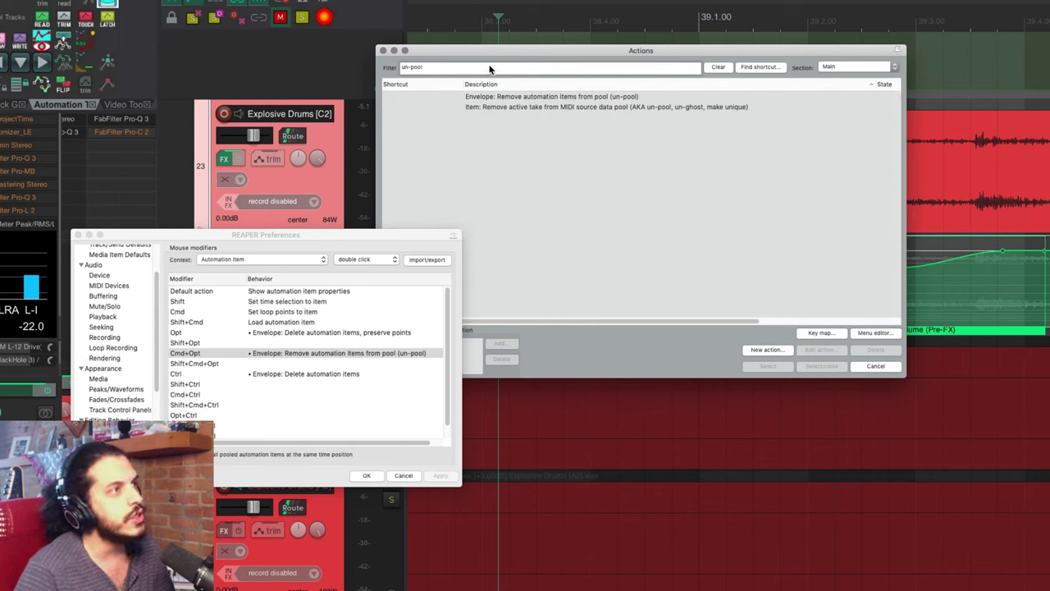
click(507, 98)
click(754, 366)
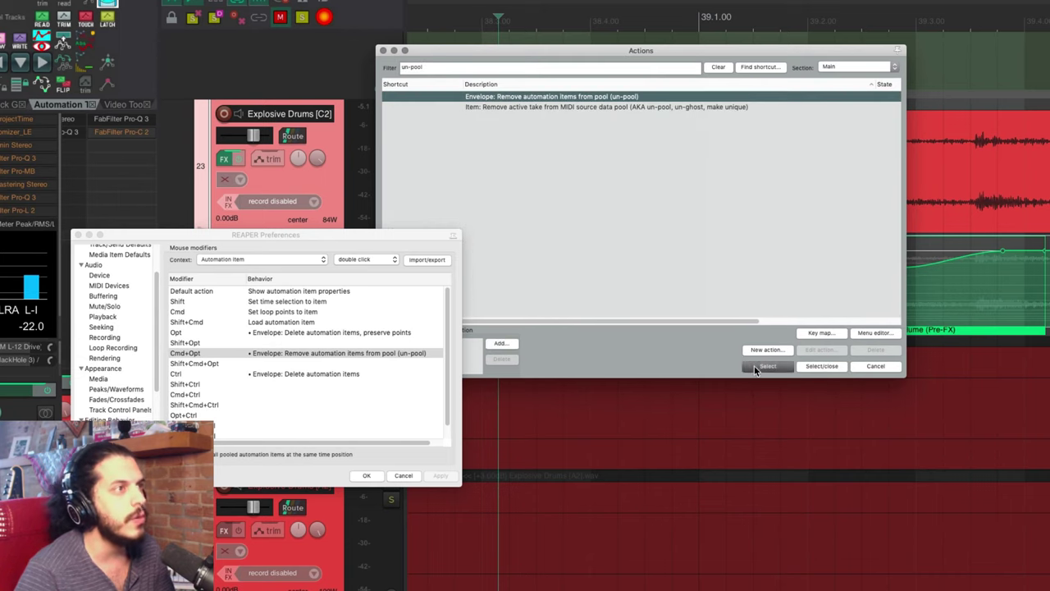
click(382, 51)
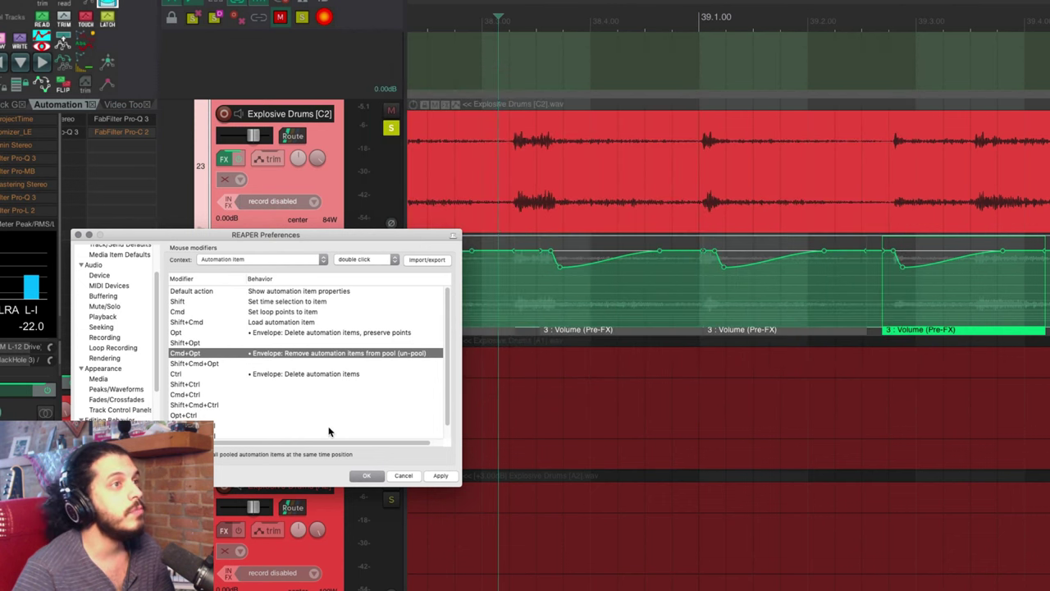
click(366, 476)
Copy the volume dip onto the next drum hit near bar 39.3 and select the copy.
scroll(729, 332, right, 2)
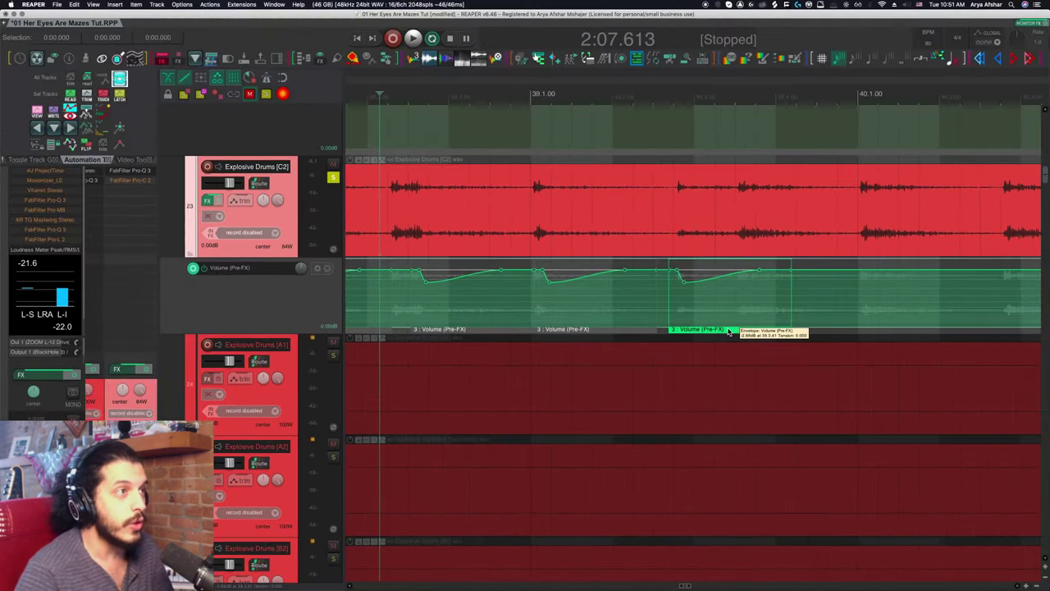
drag(712, 332, 848, 333)
scroll(794, 331, up, 2)
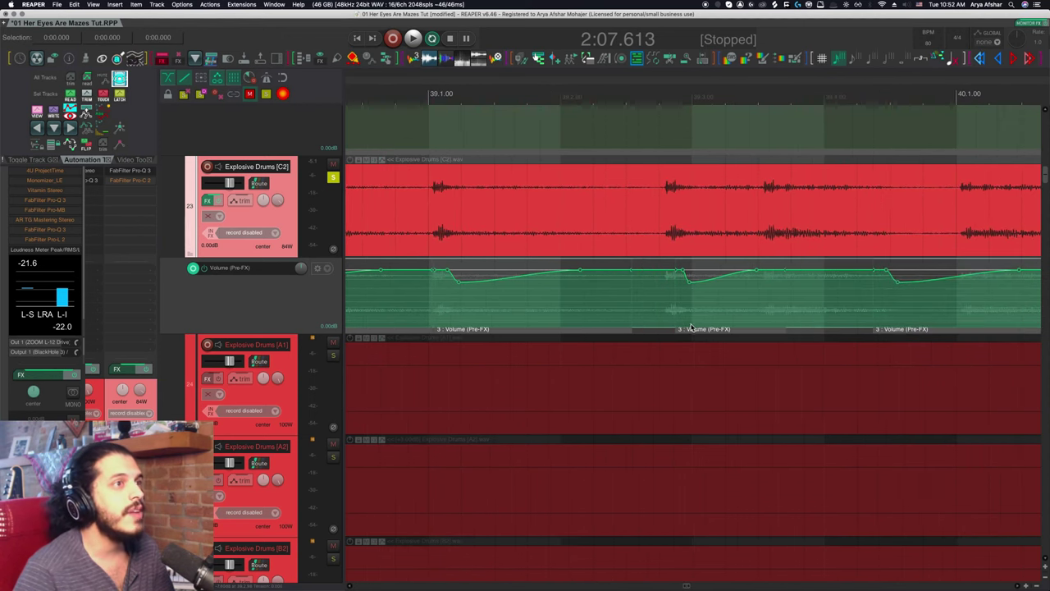
click(691, 332)
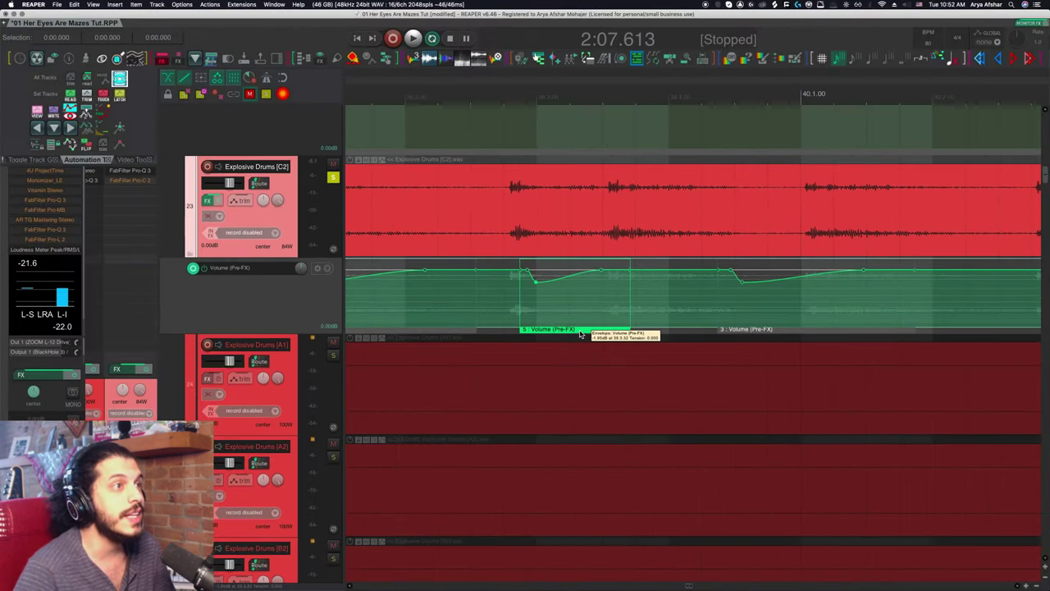
Delete dip item 5 keeping its points, move item 3 onto the hit, and audition.
right_click(580, 334)
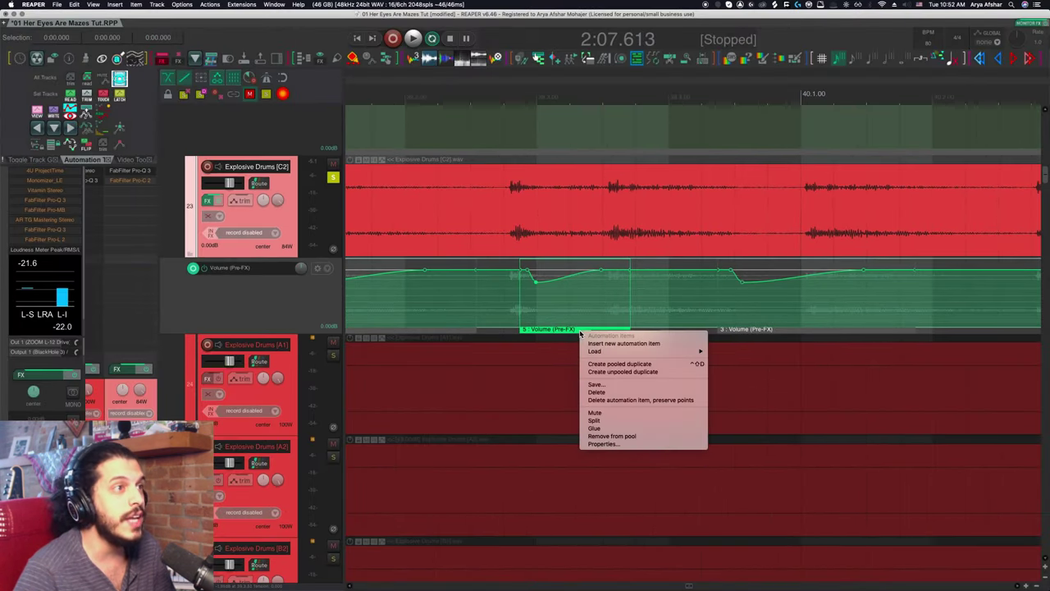
click(614, 401)
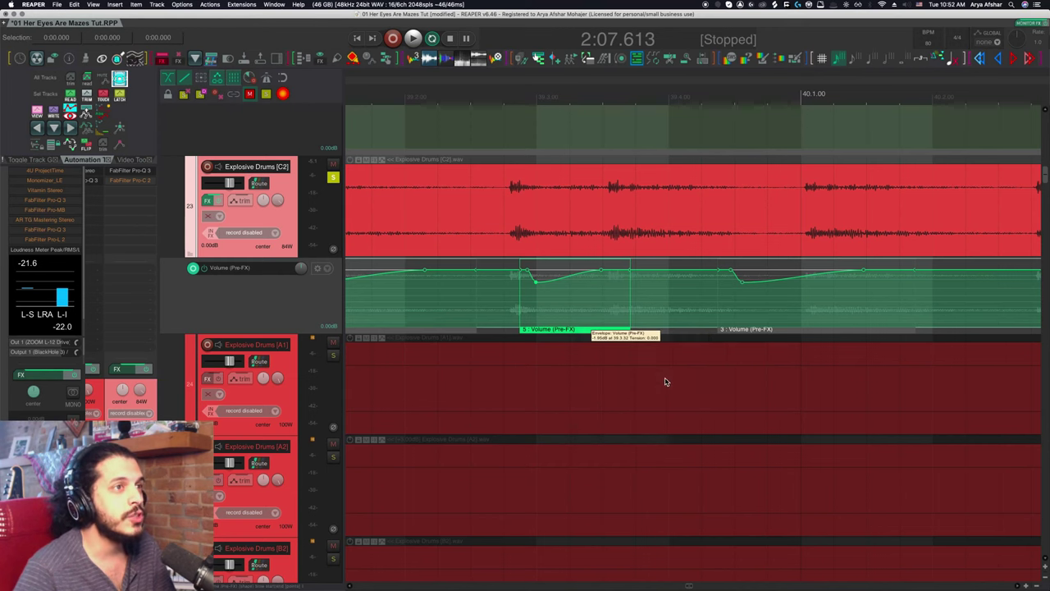
click(754, 331)
drag(754, 330, 656, 331)
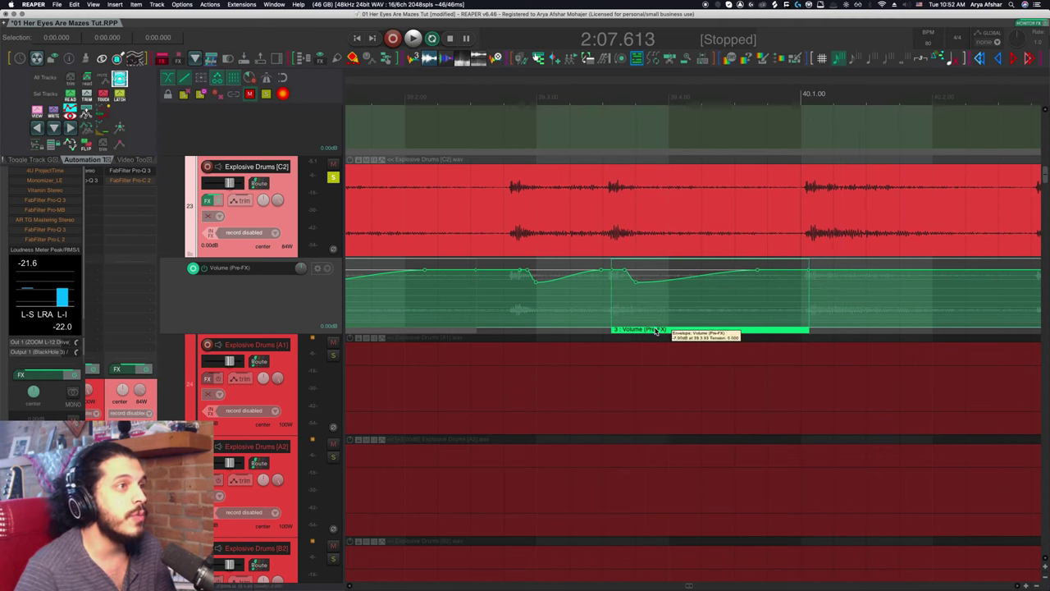
click(446, 213)
key(space)
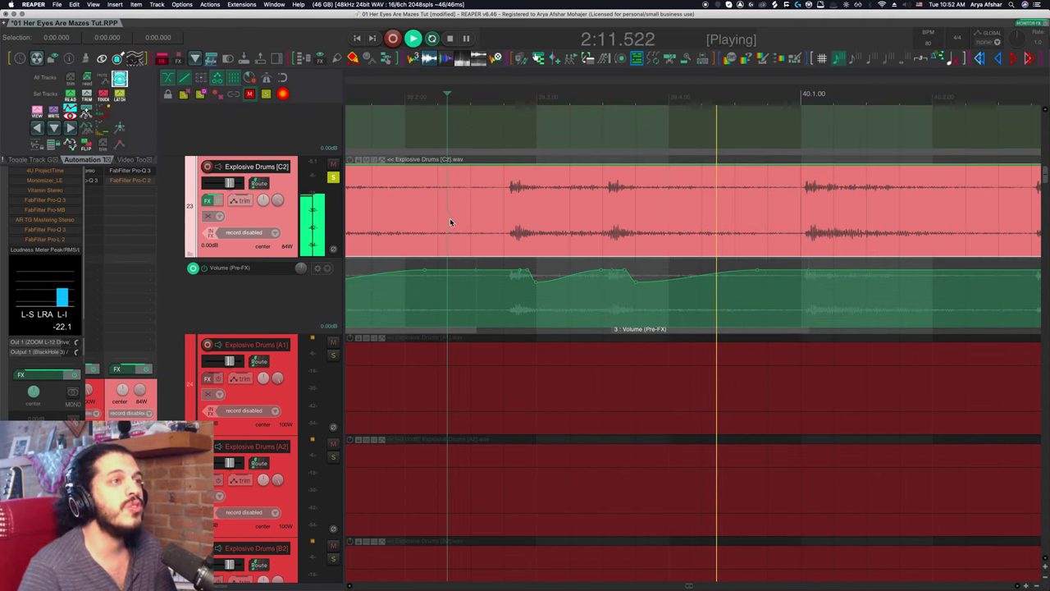
key(space)
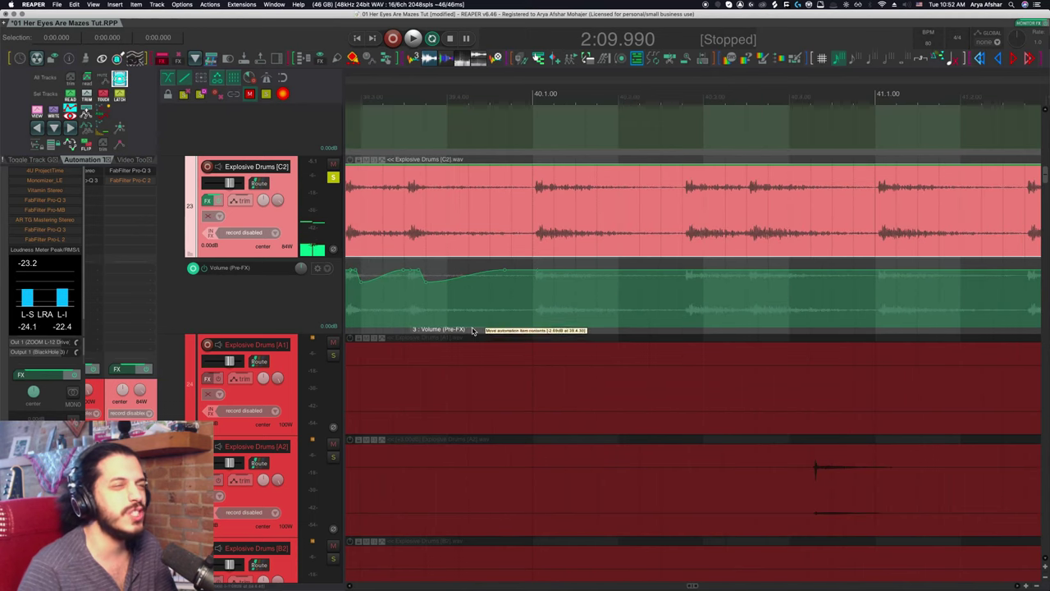
Add another pooled item-3 dip on the hit just after bar 40.1.
click(480, 333)
scroll(474, 334, down, 3)
drag(473, 334, 545, 328)
scroll(565, 312, down, 3)
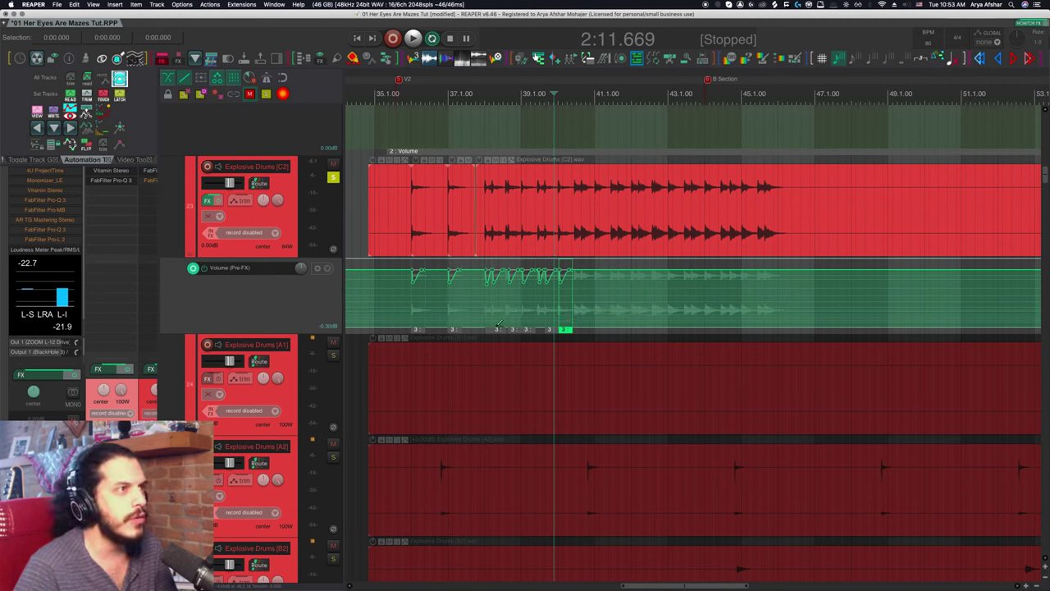
Select the pooled dips, nudge one left to the hit start, and trim its start to the audio.
scroll(499, 324, up, 4)
scroll(471, 326, left, 5)
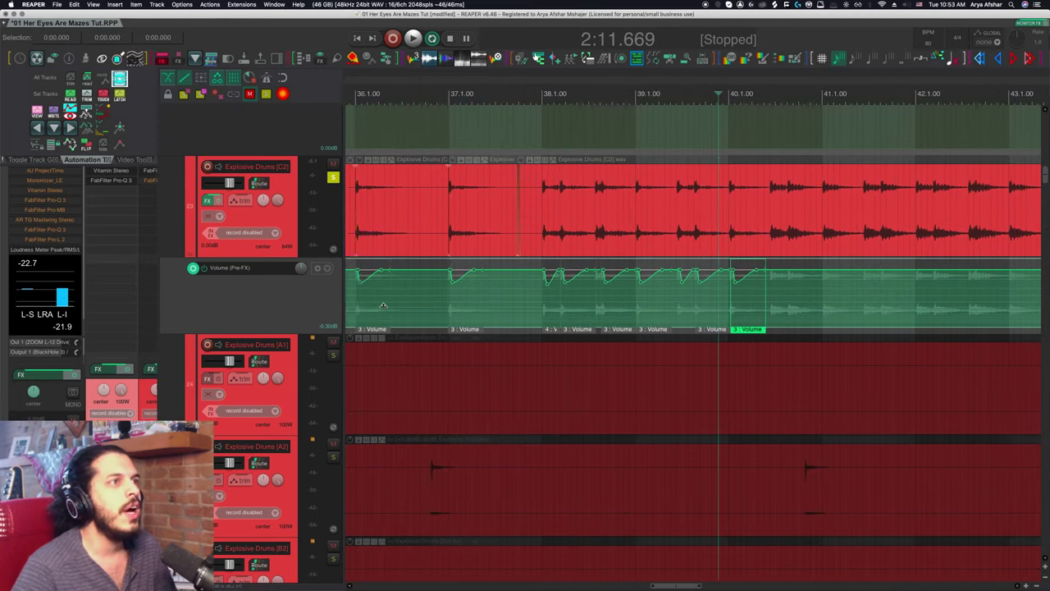
drag(526, 339, 902, 336)
scroll(488, 338, up, 4)
scroll(487, 336, up, 5)
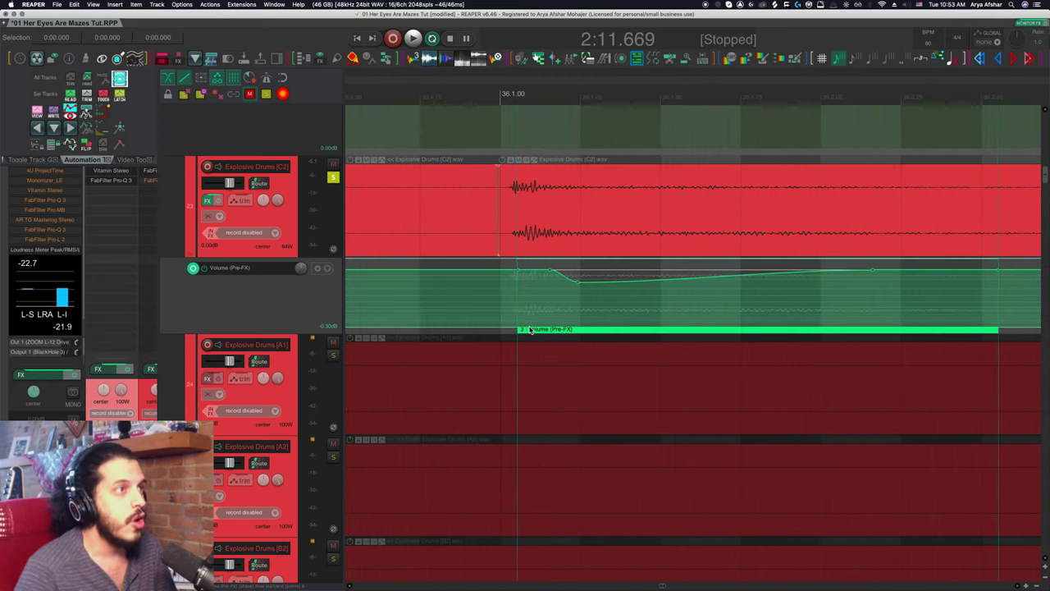
drag(529, 329, 566, 329)
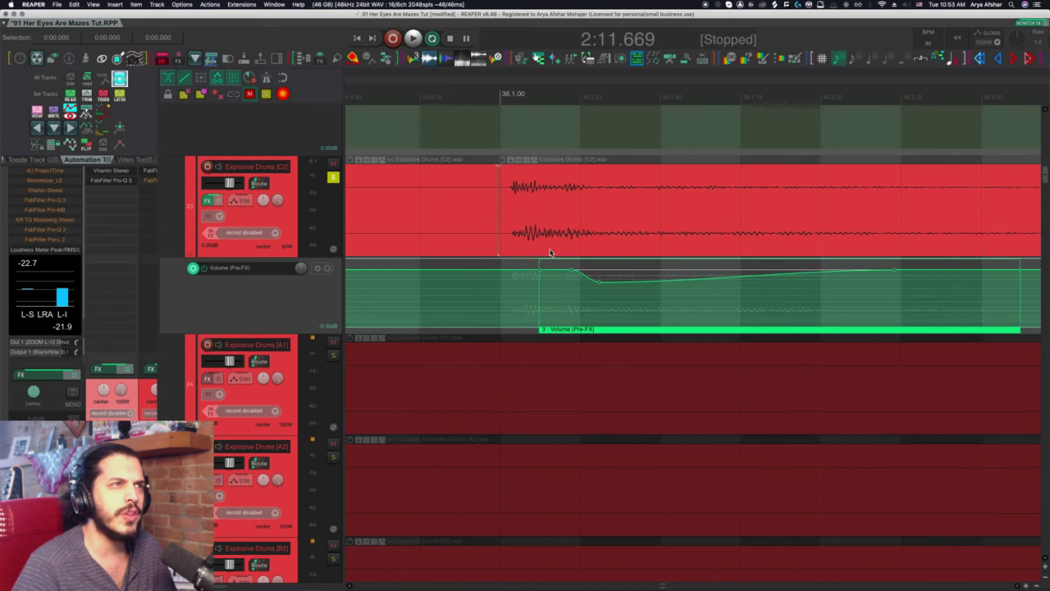
key(ctrl+z)
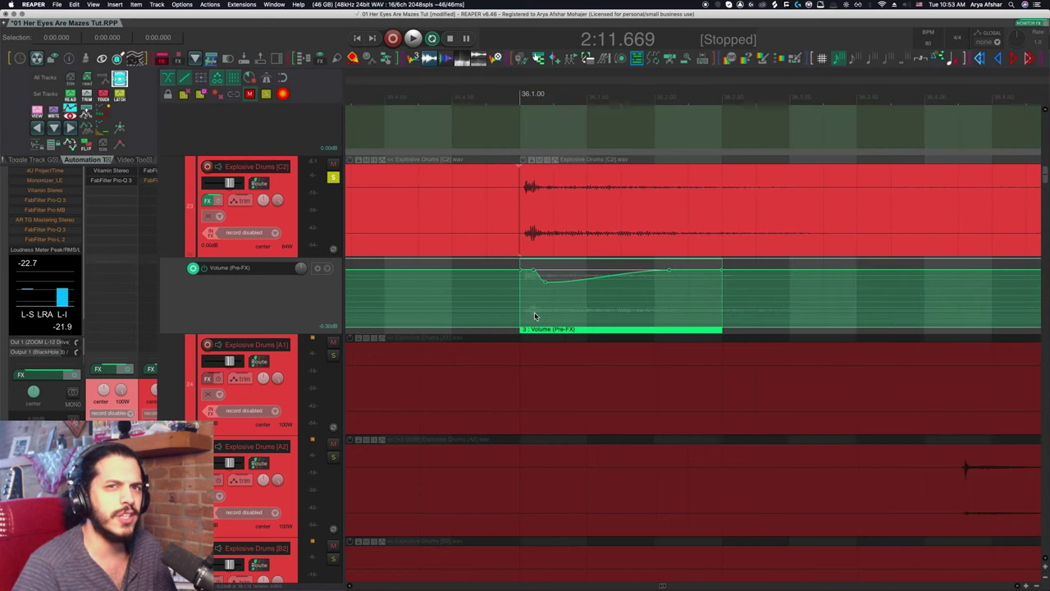
scroll(534, 316, down, 5)
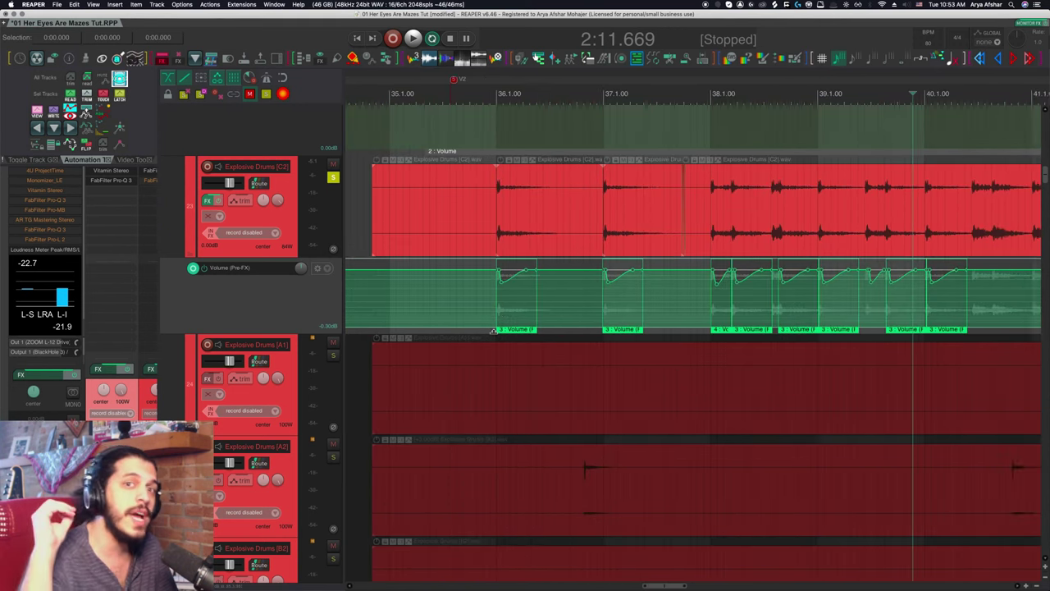
scroll(492, 333, down, 4)
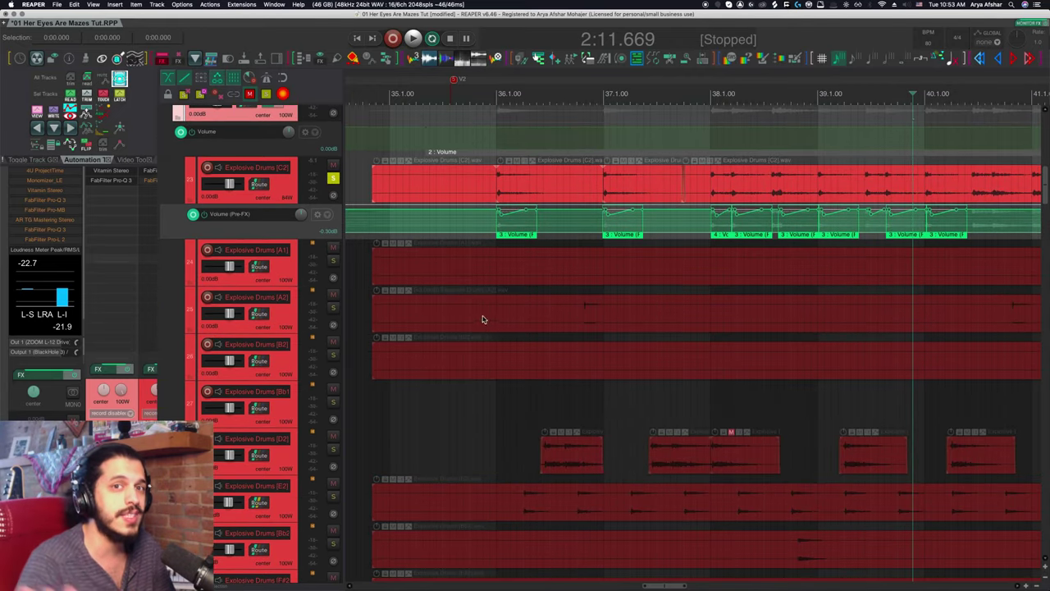
scroll(482, 320, down, 5)
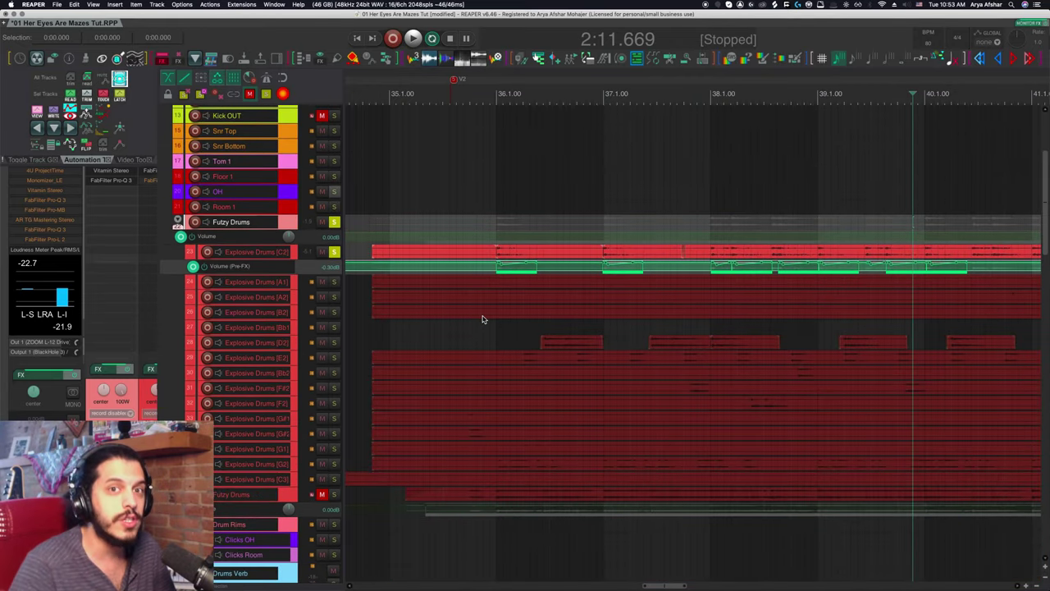
scroll(519, 256, down, 2)
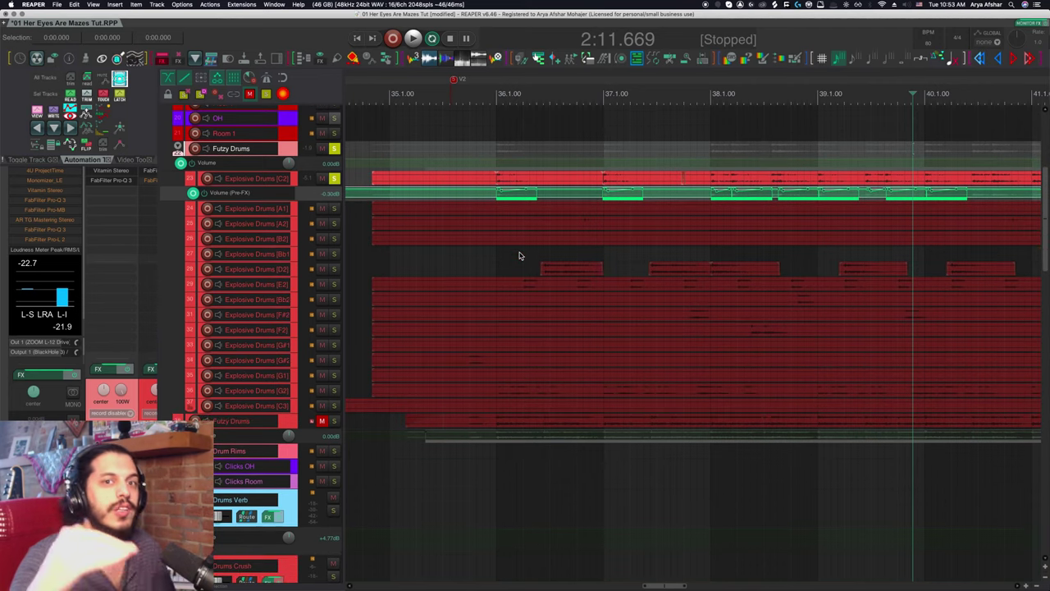
scroll(236, 283, up, 5)
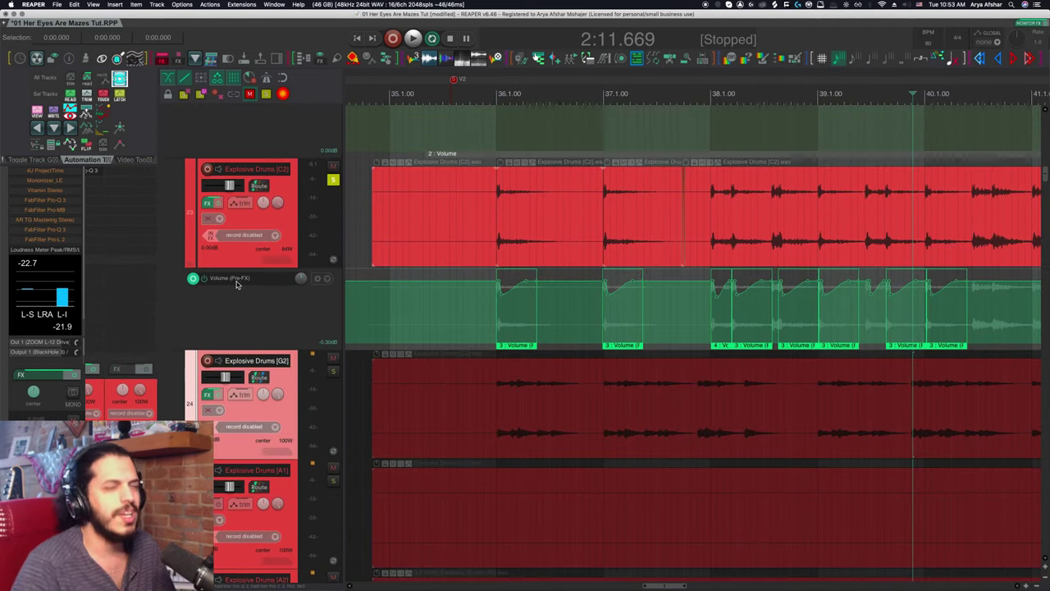
Raise the Pro-C 2 threshold on Explosive Drums [C2] to about -11 dB during playback.
click(207, 203)
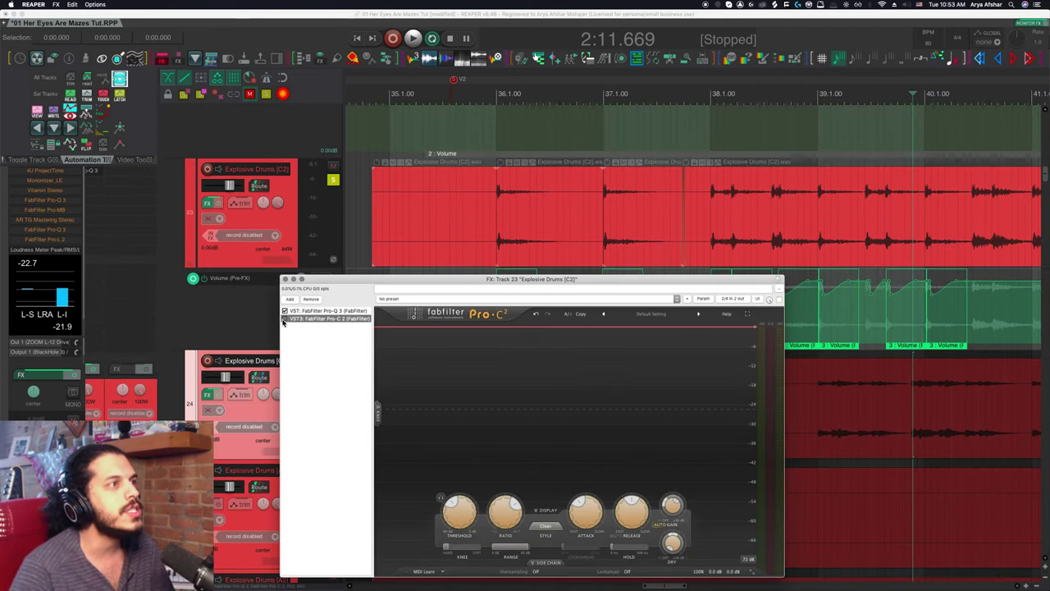
click(486, 210)
key(space)
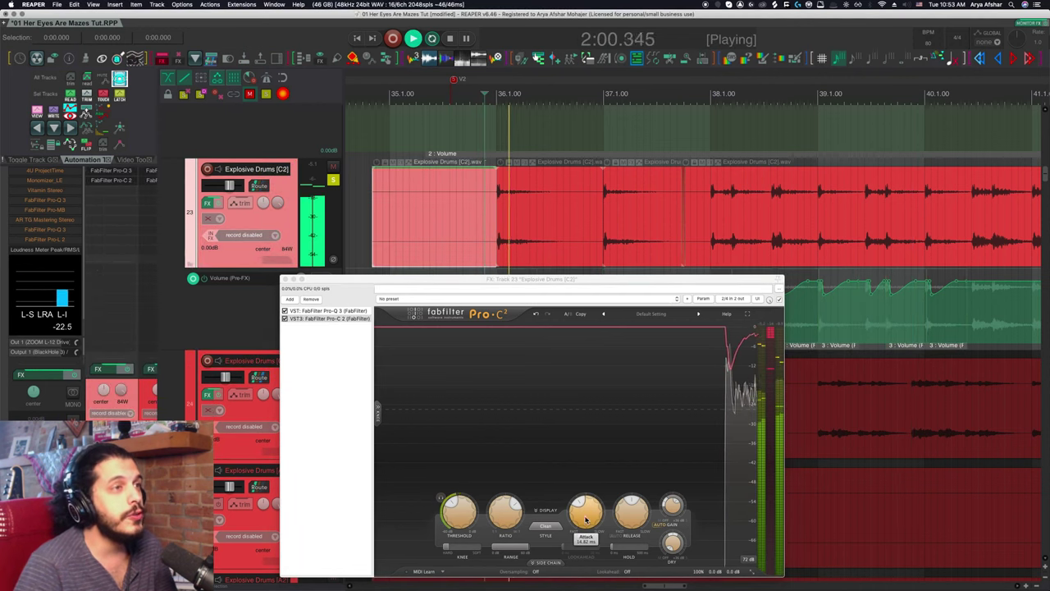
drag(457, 513, 462, 490)
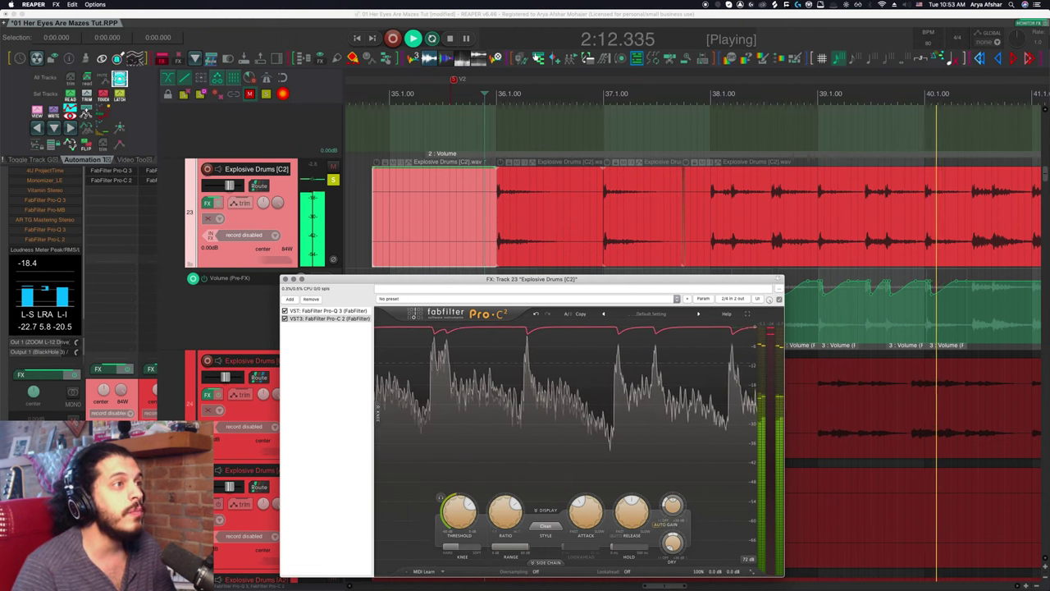
click(605, 400)
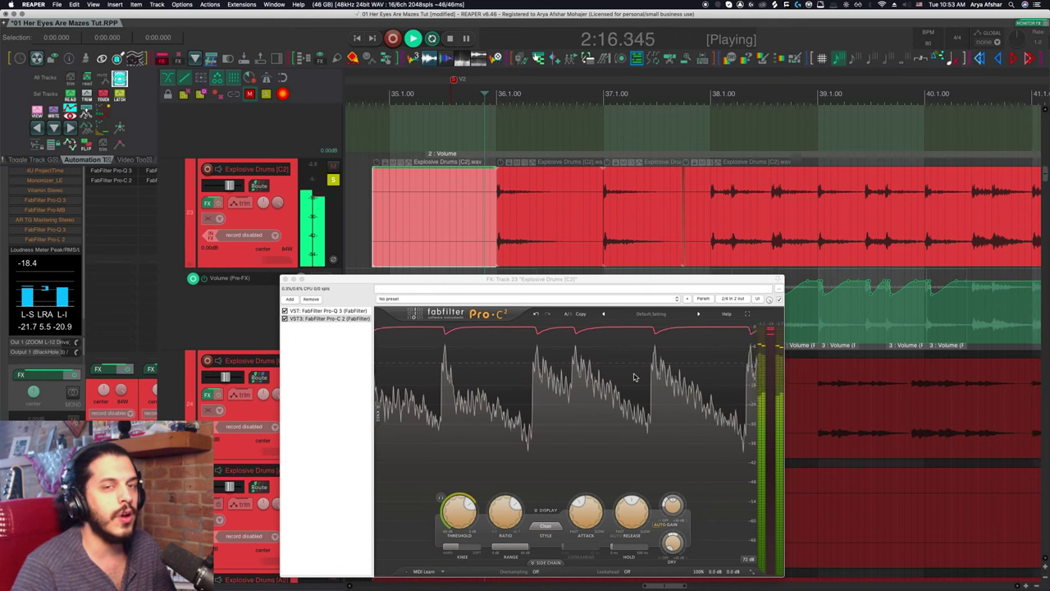
key(space)
Close the FX window, then select Explosive Drums [G2], show its volume envelope and solo it.
click(285, 280)
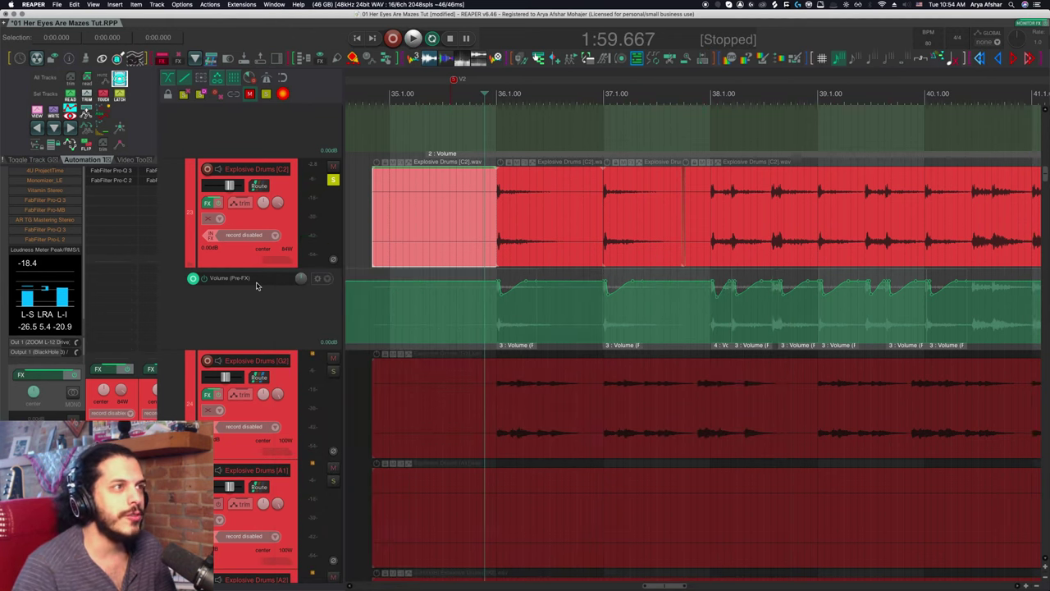
click(289, 419)
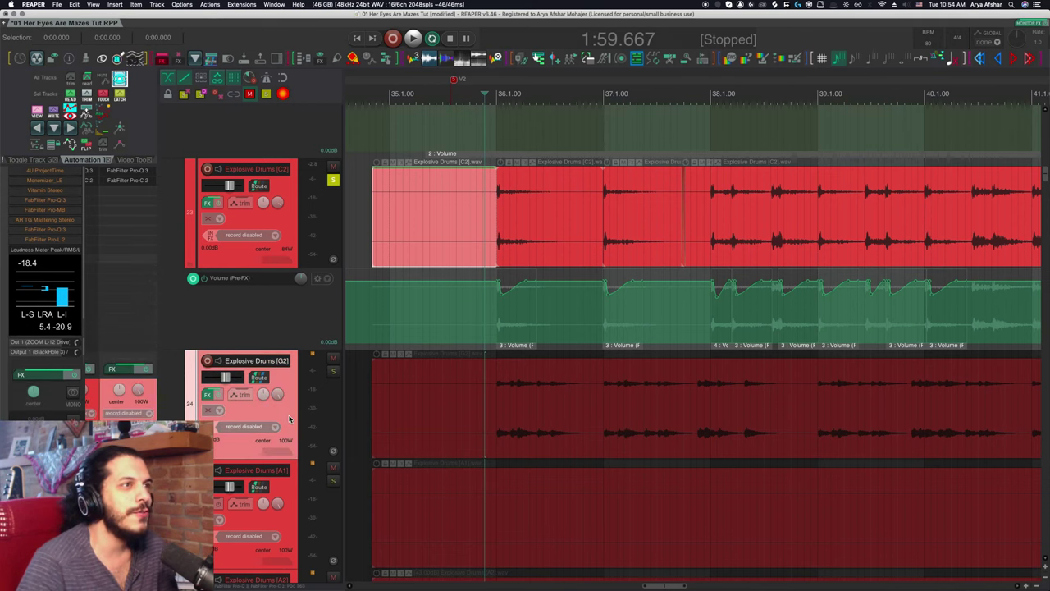
key(v)
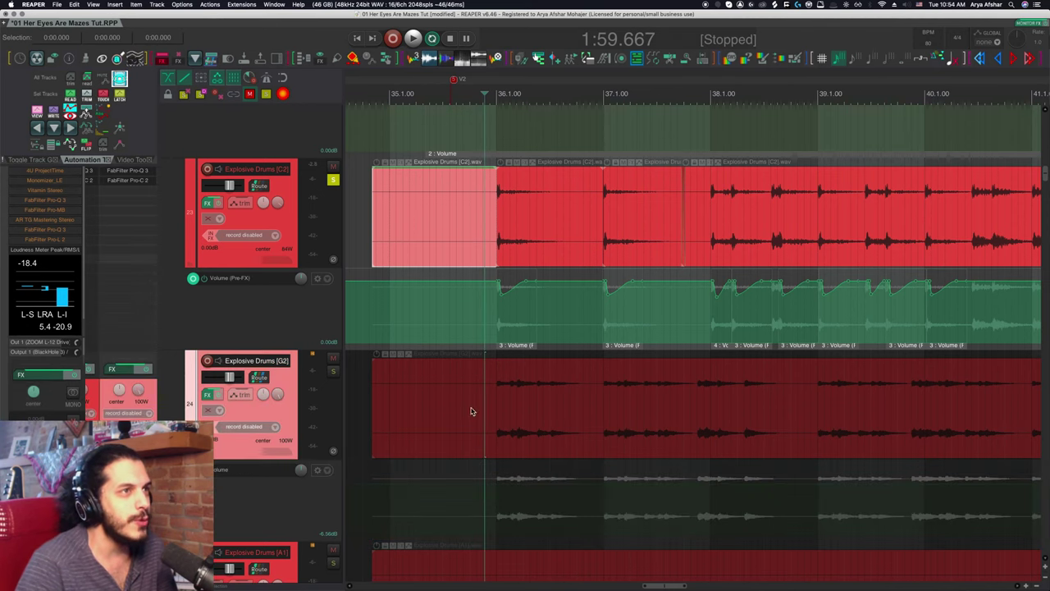
click(333, 370)
scroll(476, 346, down, 5)
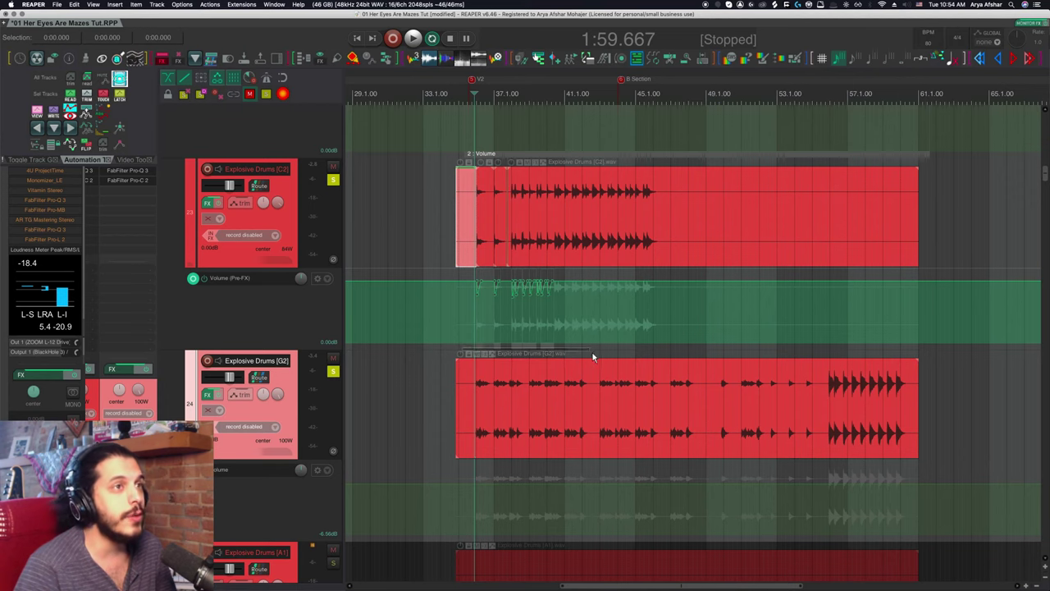
scroll(436, 399, down, 3)
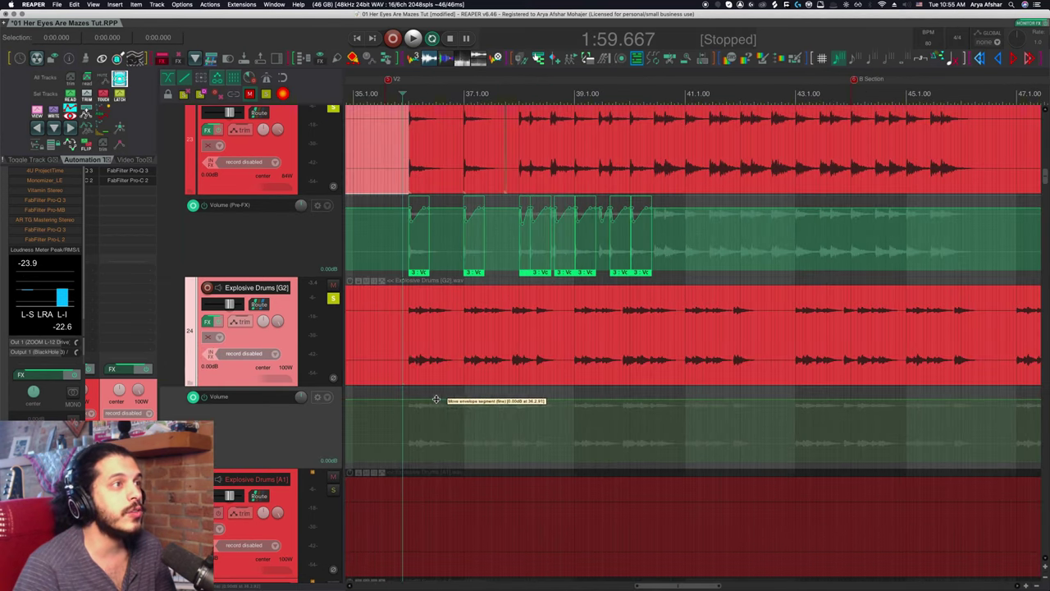
Copy the dip items from C2's pre-FX lane onto G2's Volume lane and audition both tracks.
drag(416, 278, 406, 476)
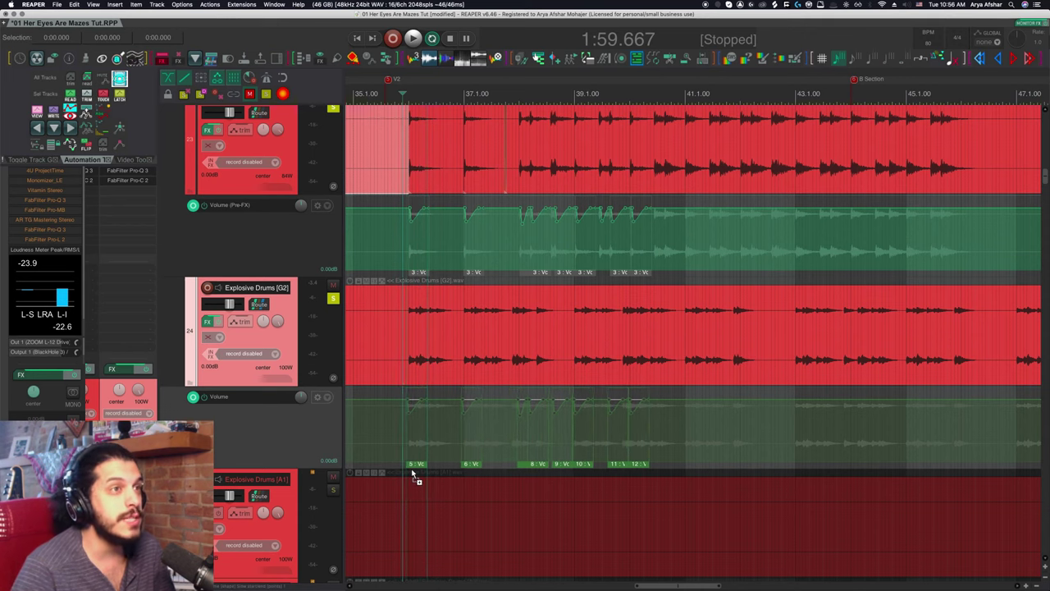
scroll(403, 446, up, 5)
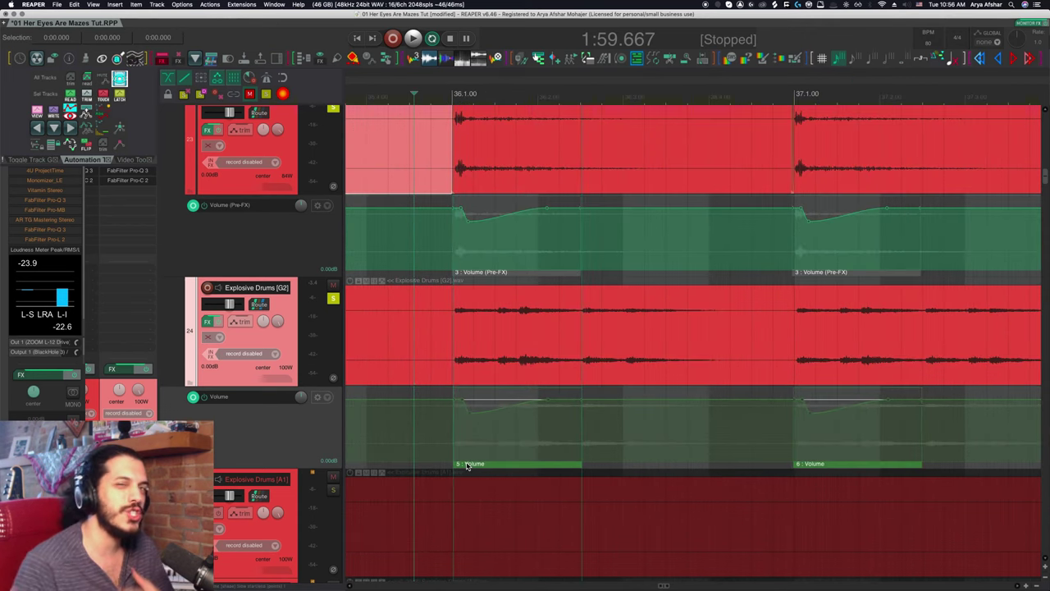
key(space)
scroll(470, 466, down, 1)
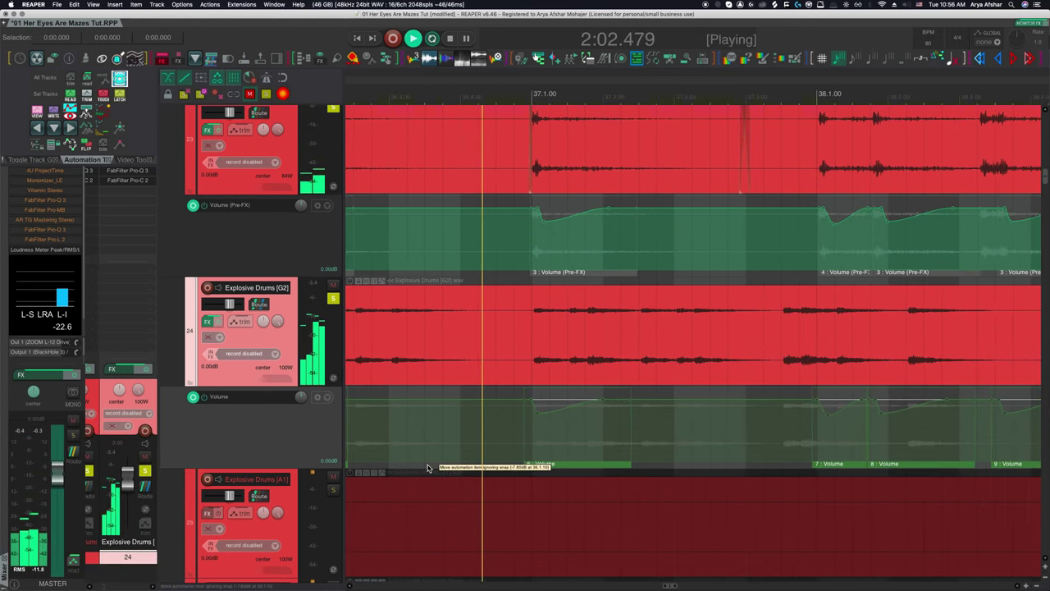
scroll(432, 463, down, 3)
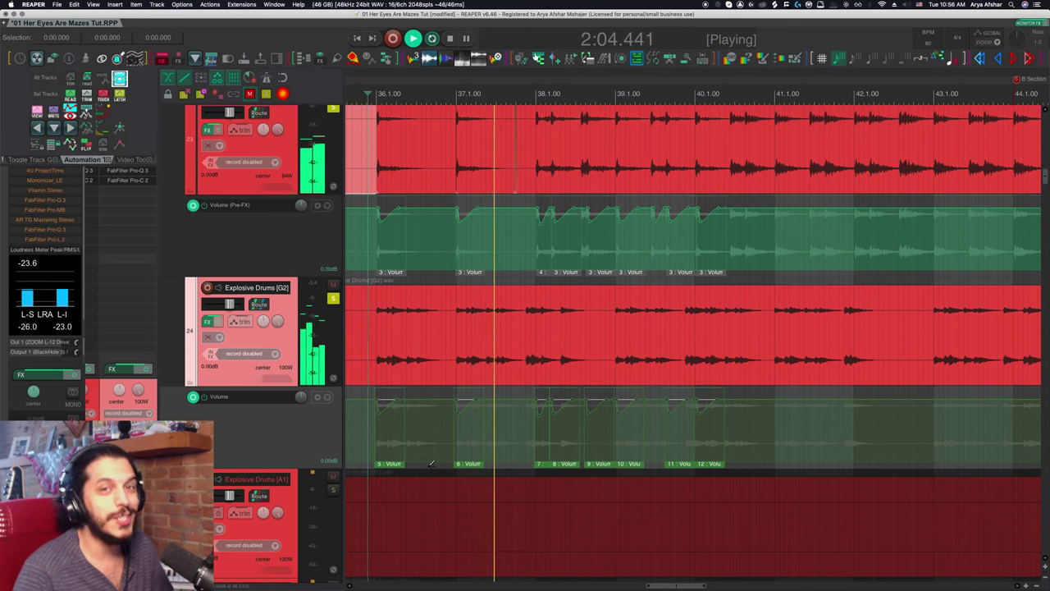
key(space)
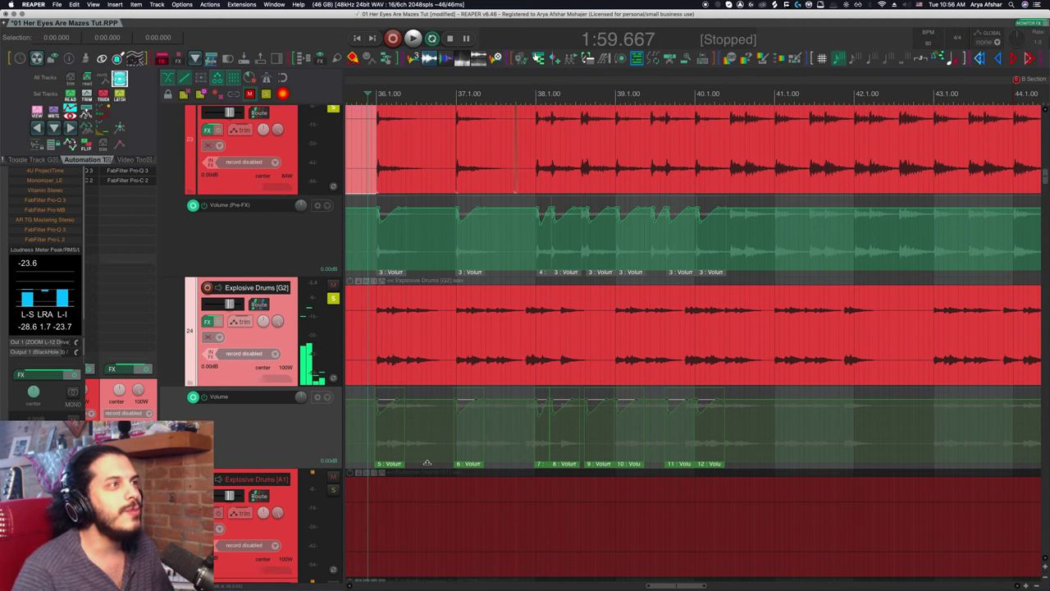
scroll(382, 443, up, 4)
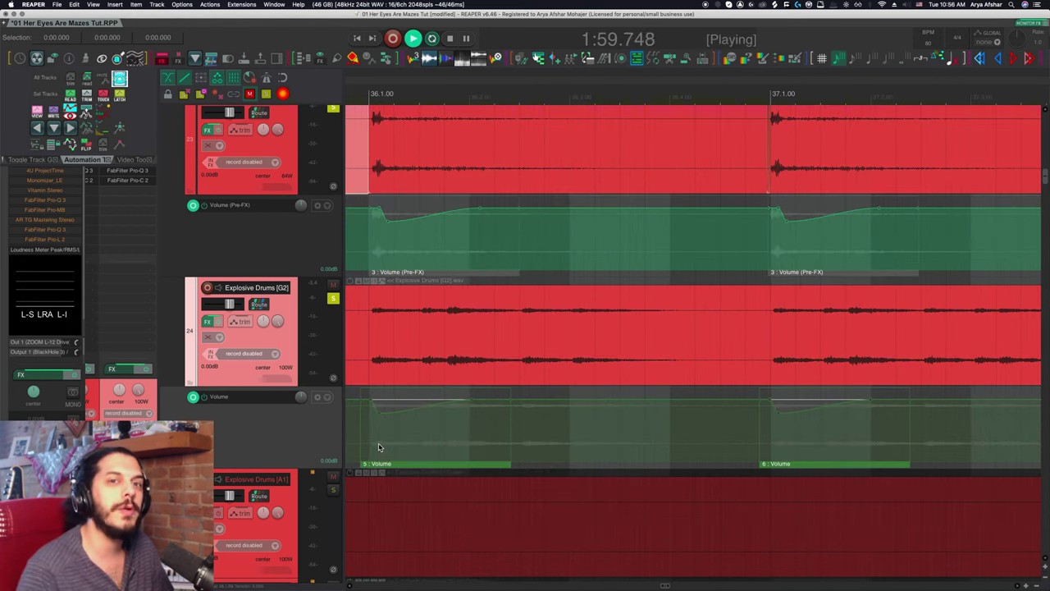
scroll(380, 444, down, 3)
key(space)
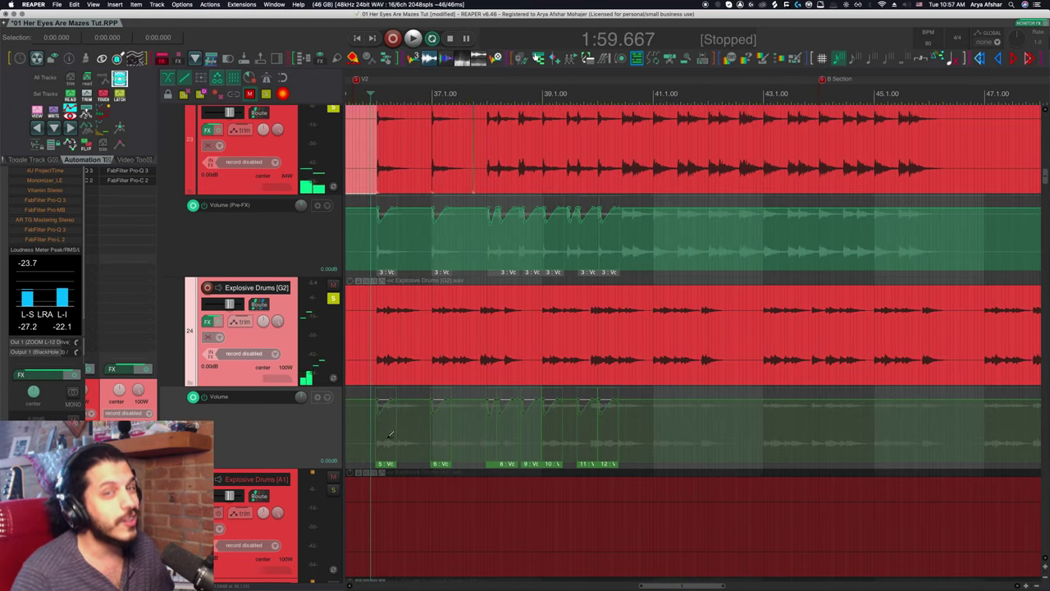
scroll(401, 426, down, 3)
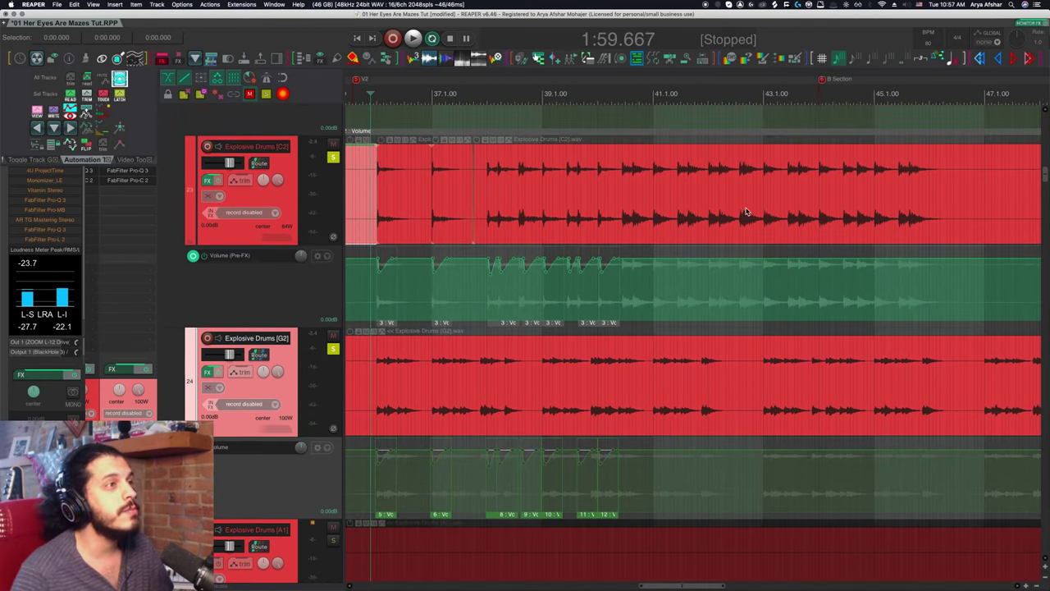